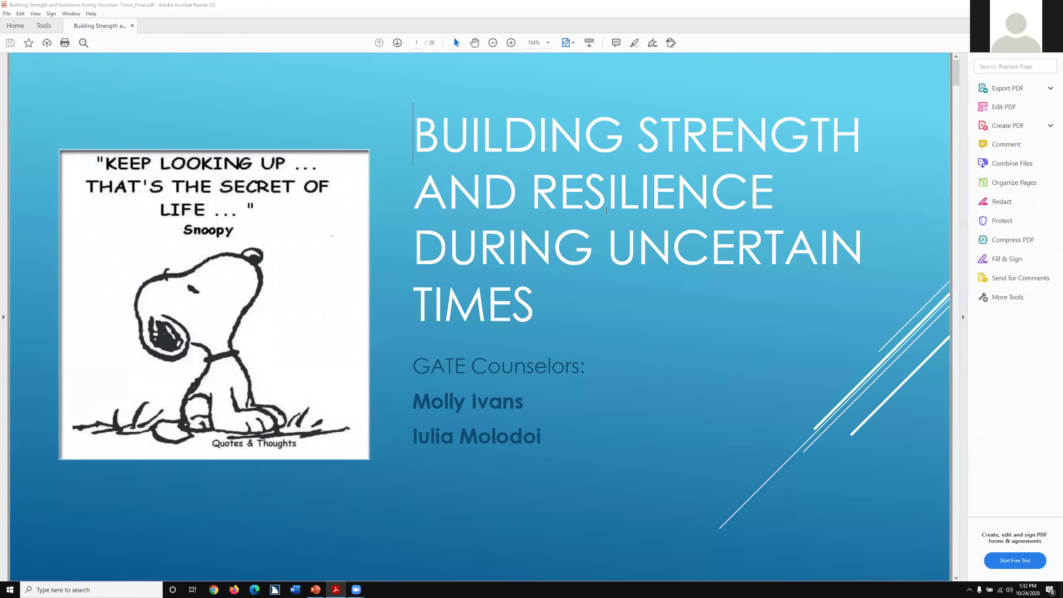
Show the desktop, then switch back to the resilience deck PDF in Acrobat Reader.
key("super+d")
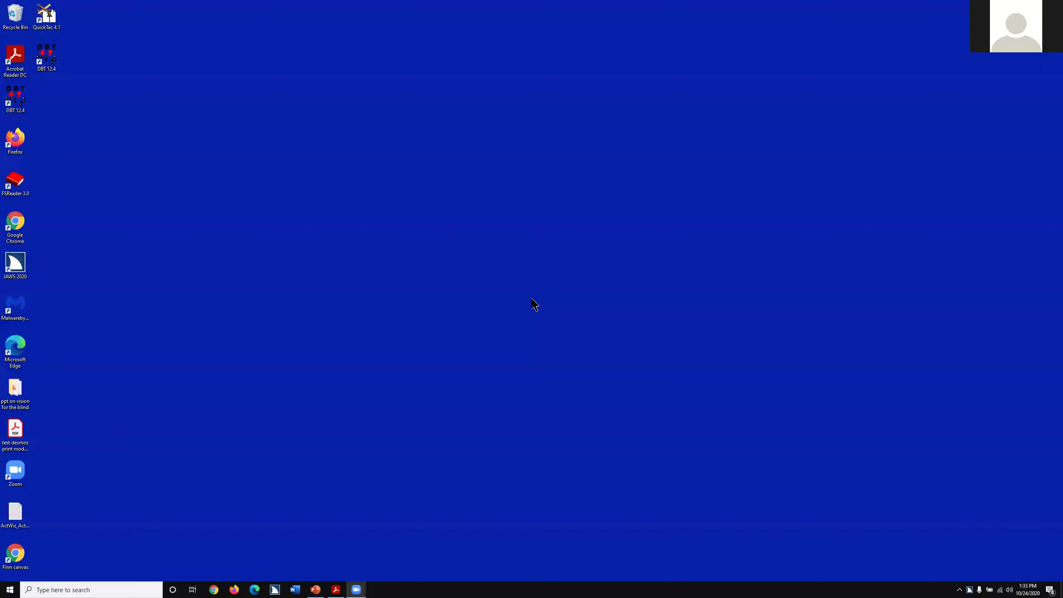
key("alt+Tab")
key("ctrl")
key("alt+Tab")
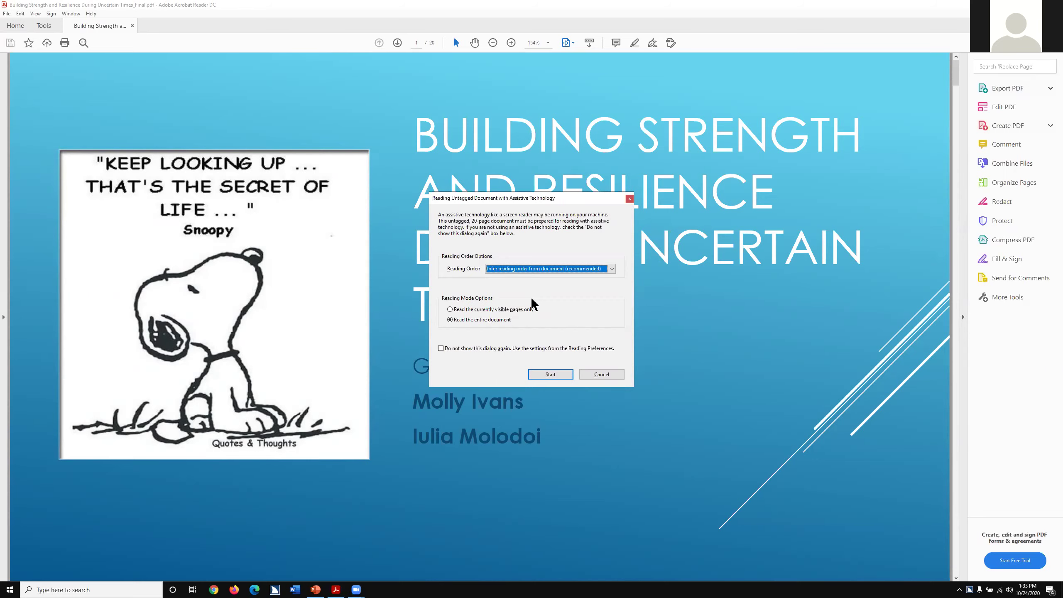
Accept the untagged-document prompt so Acrobat prepares all 20 pages for reading.
key("Return")
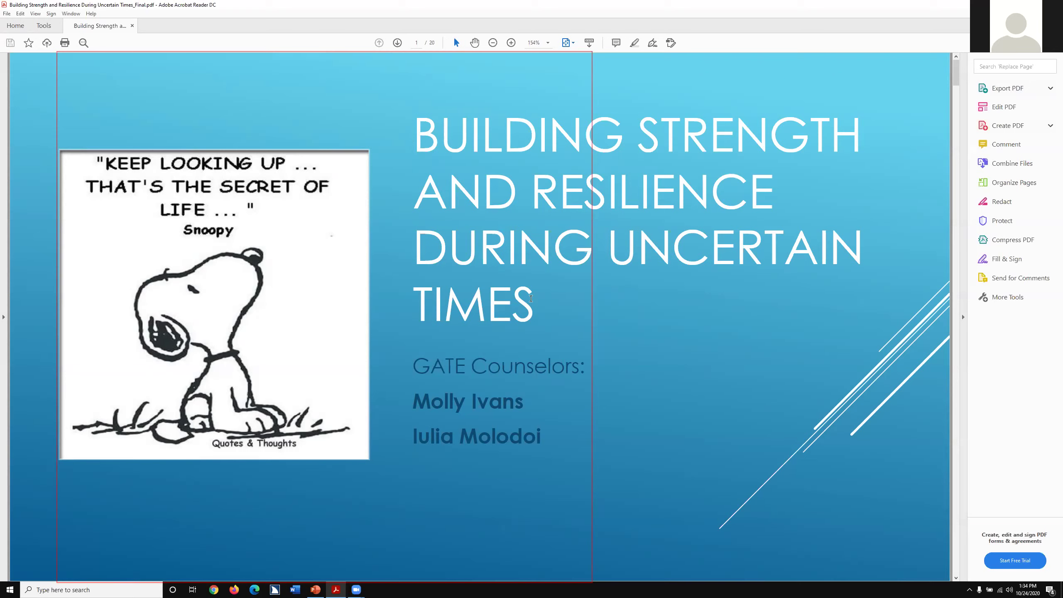
Step from Stress and Anxiety past the anxiety infographic to page 6, What Is Resilience?
key("Page_Down")
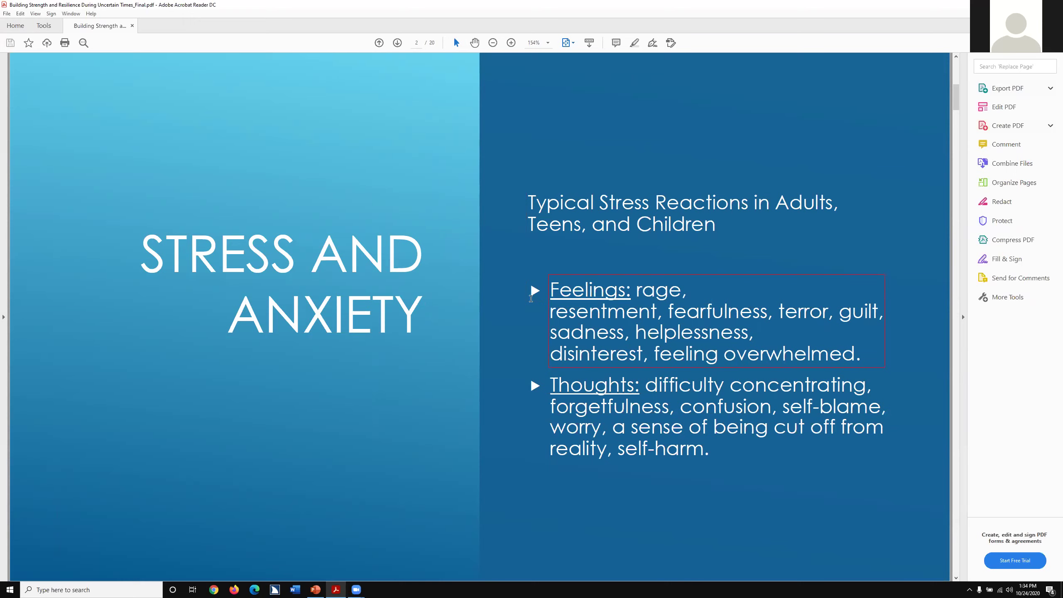
key("Page_Down")
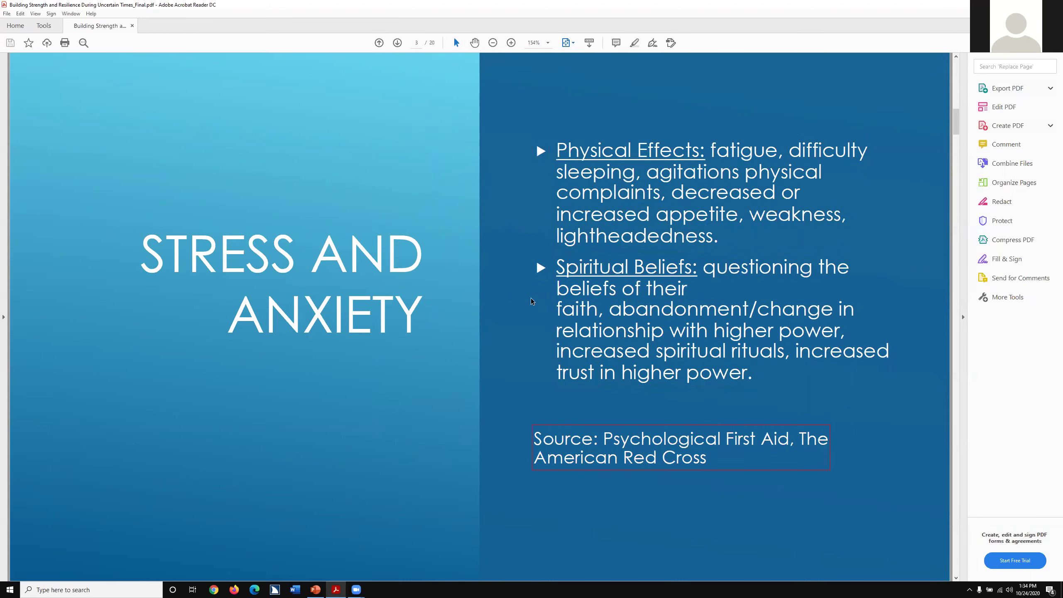
key("Page_Down")
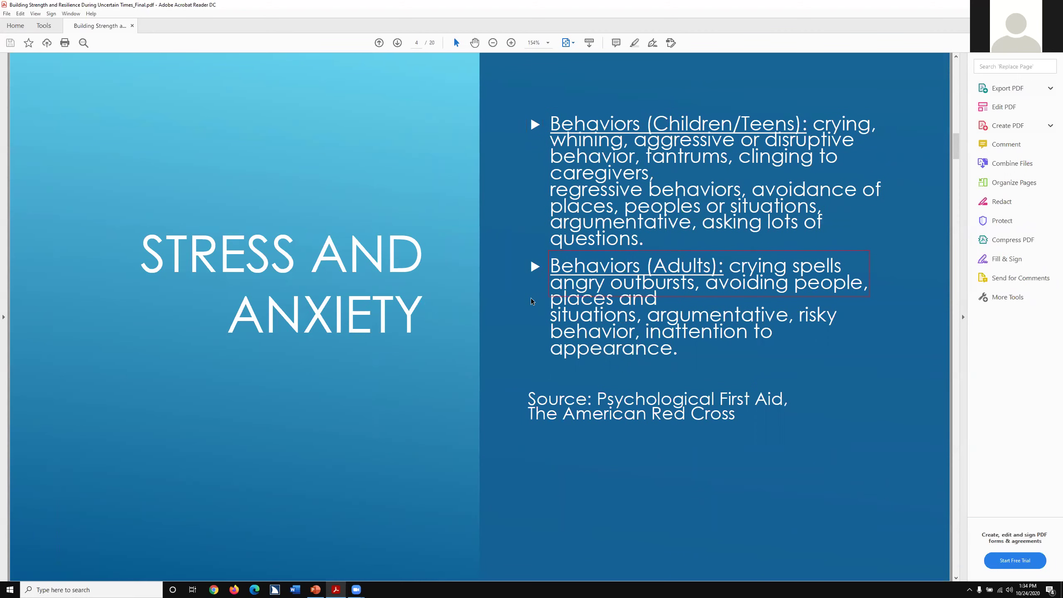
key("Page_Down")
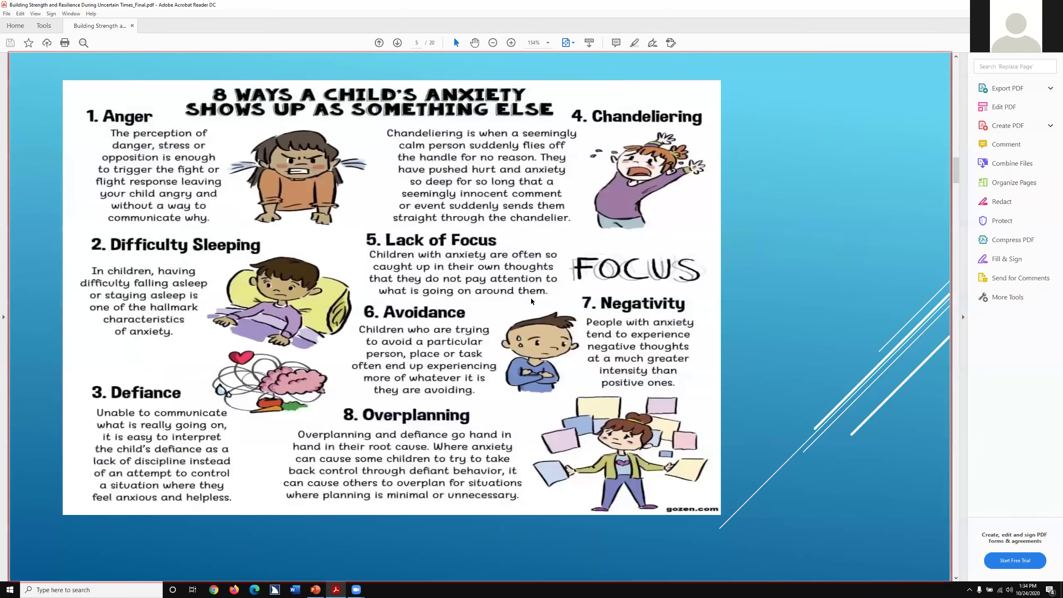
key("Page_Down")
key("Page_Up")
key("Page_Down")
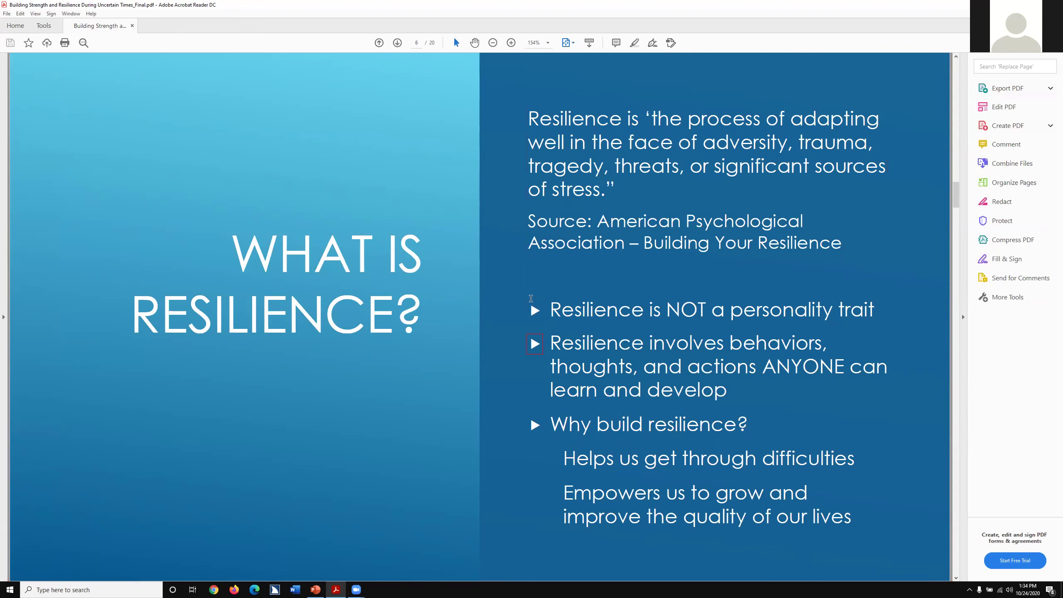
Move past the Build Your Connections slide to page 9, Foster Wellness, and open the File menu.
scroll(530, 298, "down", 2)
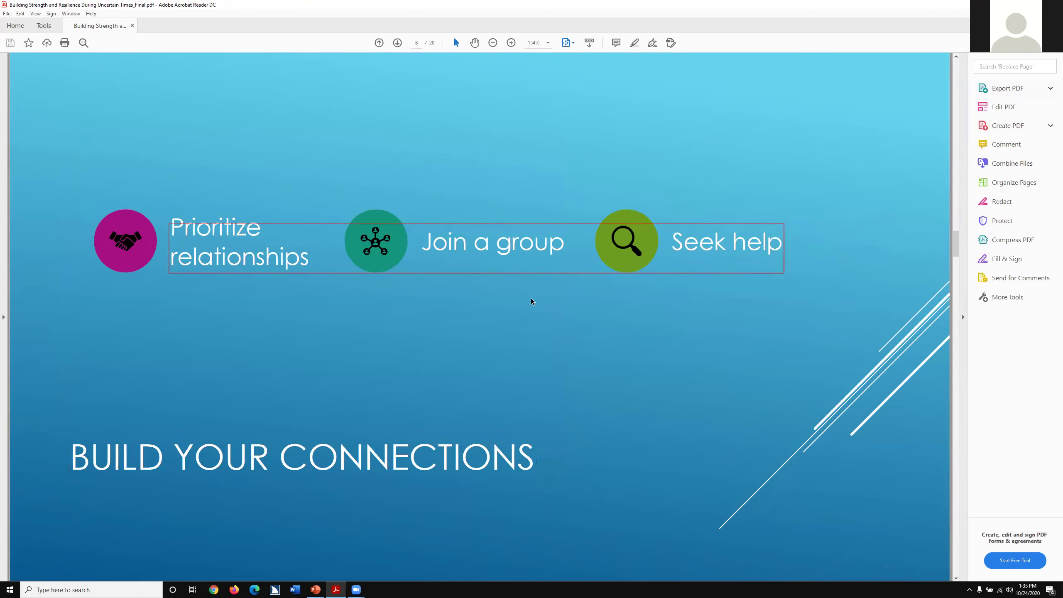
key("Page_Up")
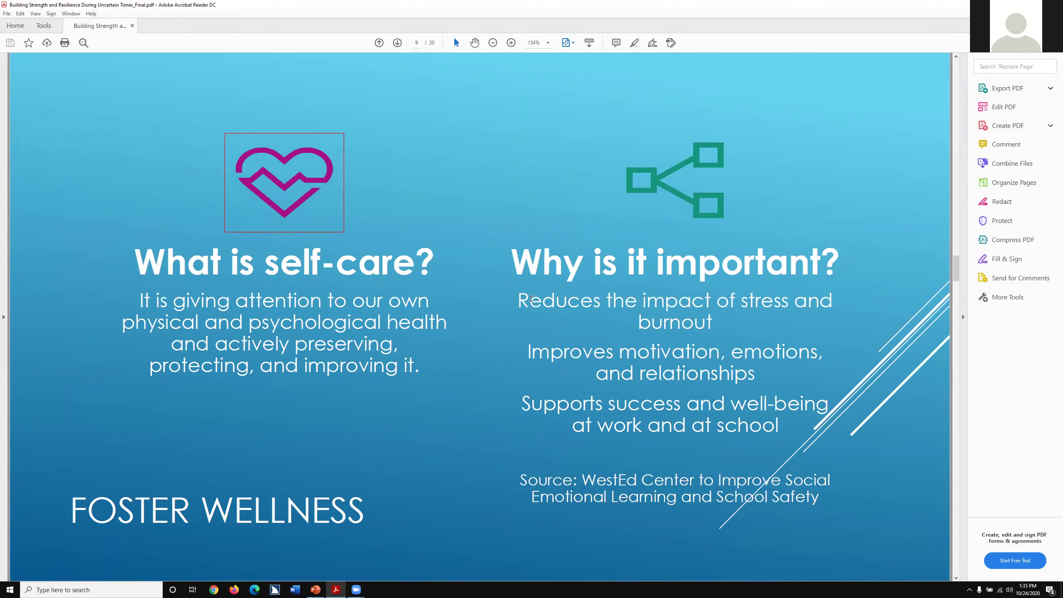
key("alt+f")
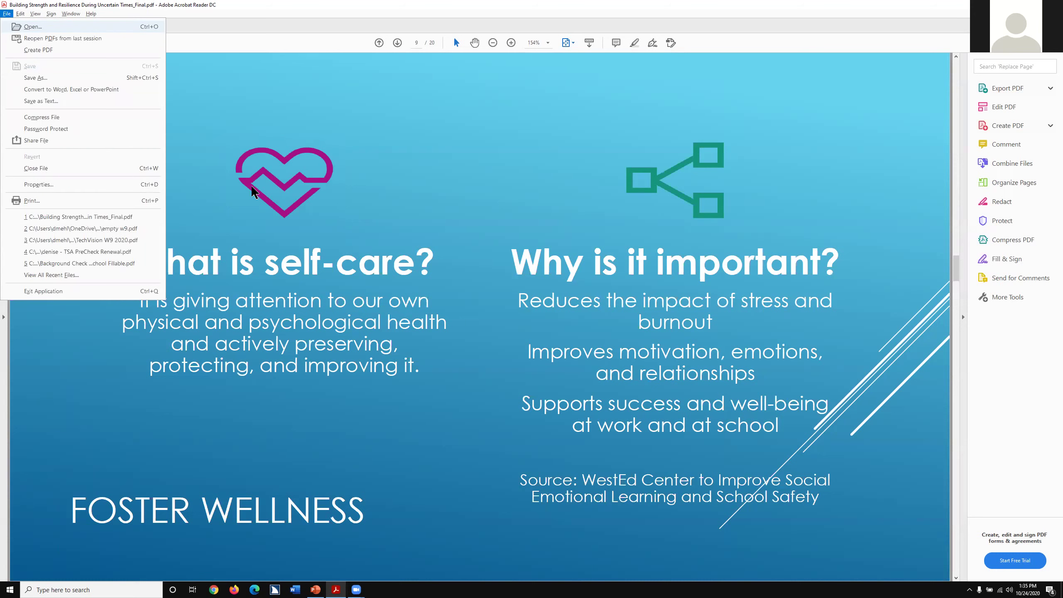
Save the deck as Text (Accessible), then find the text file via Windows search and open it in Notepad.
left_click(43, 101)
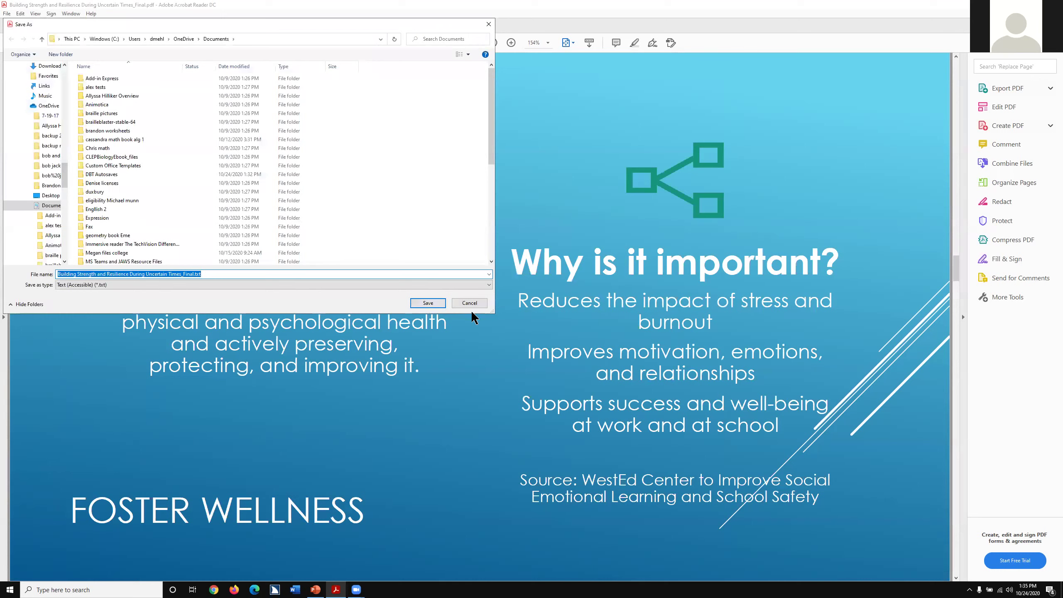
left_click(428, 303)
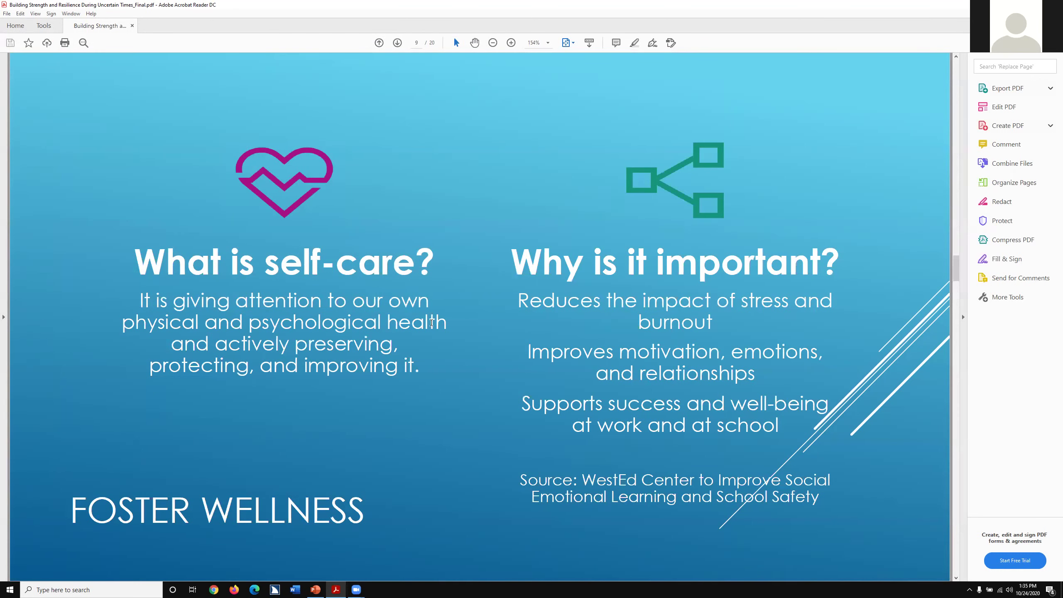
key("super")
type("buil")
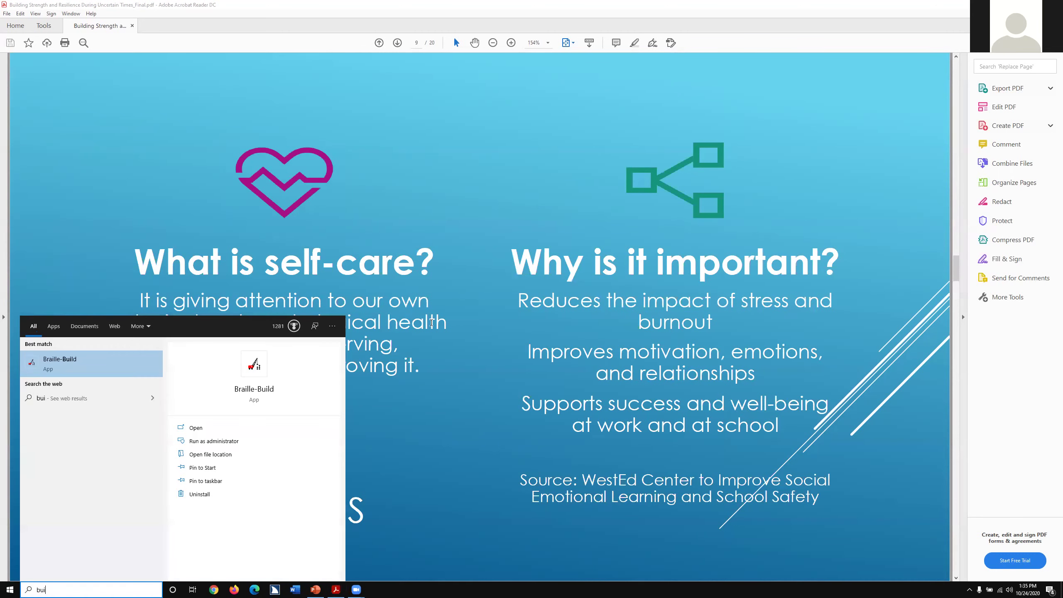
key("Down")
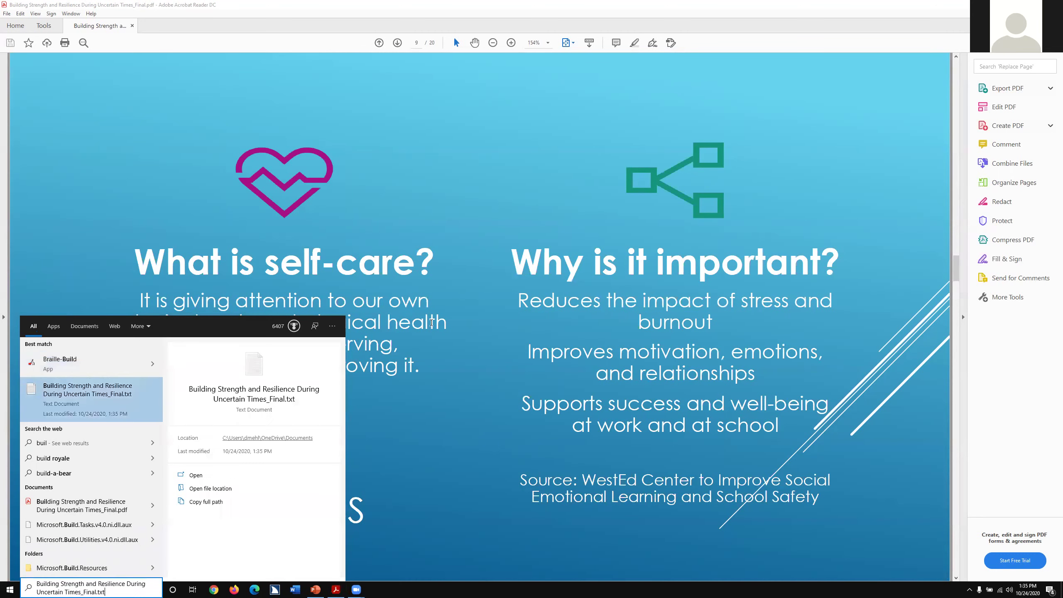
key("Return")
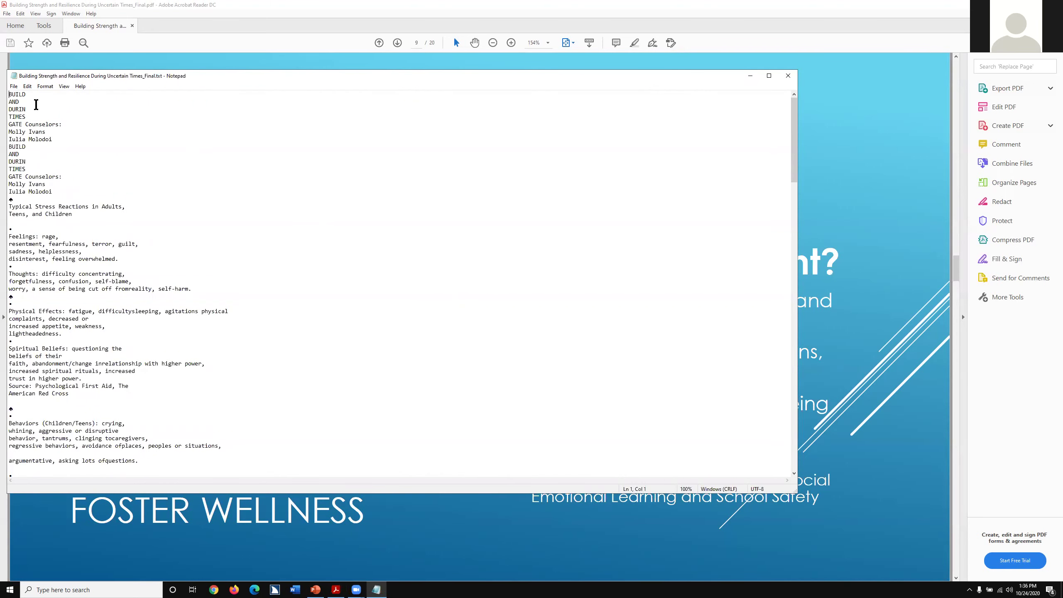
Scroll through the extracted slide text in Notepad, then close Notepad.
scroll(91, 265, "down", 4)
scroll(91, 266, "down", 4)
scroll(92, 267, "down", 4)
scroll(93, 269, "down", 4)
scroll(94, 269, "down", 4)
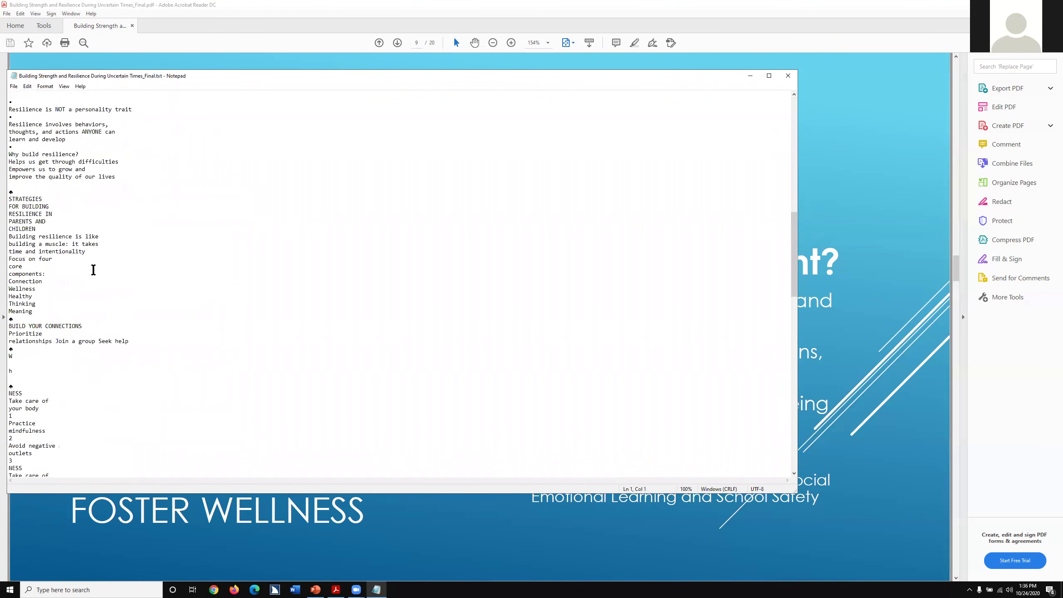
scroll(93, 268, "down", 4)
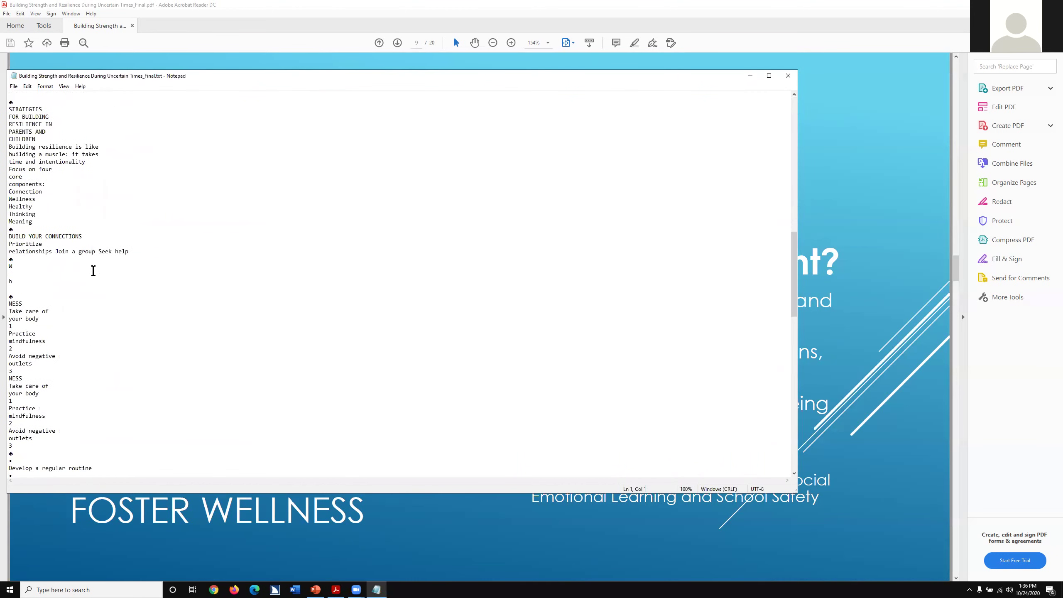
scroll(92, 267, "up", 1)
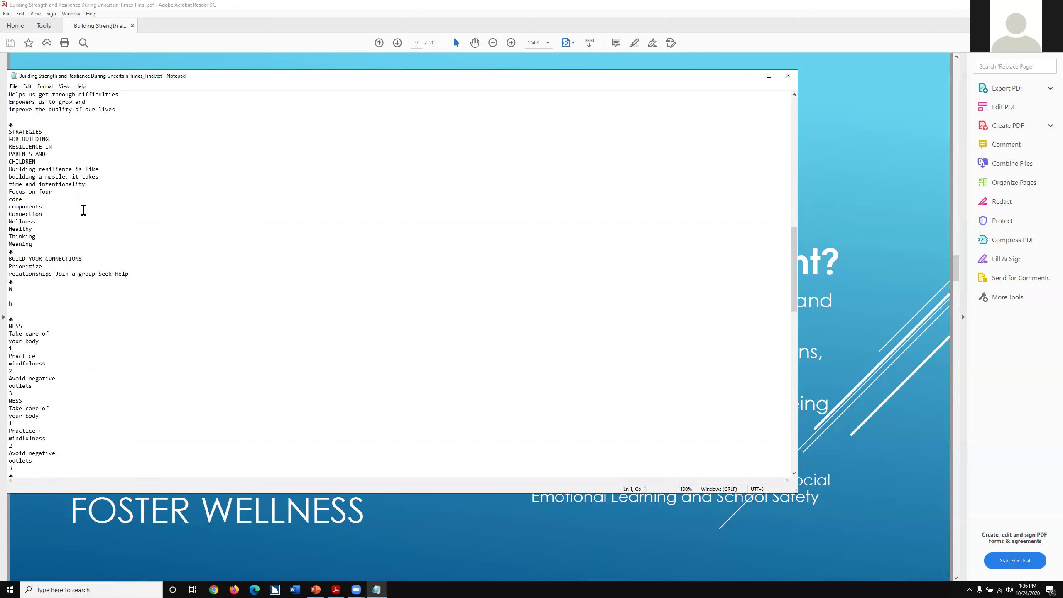
scroll(107, 191, "up", 6)
scroll(108, 192, "up", 6)
scroll(108, 192, "up", 4)
scroll(105, 192, "up", 6)
scroll(102, 191, "up", 4)
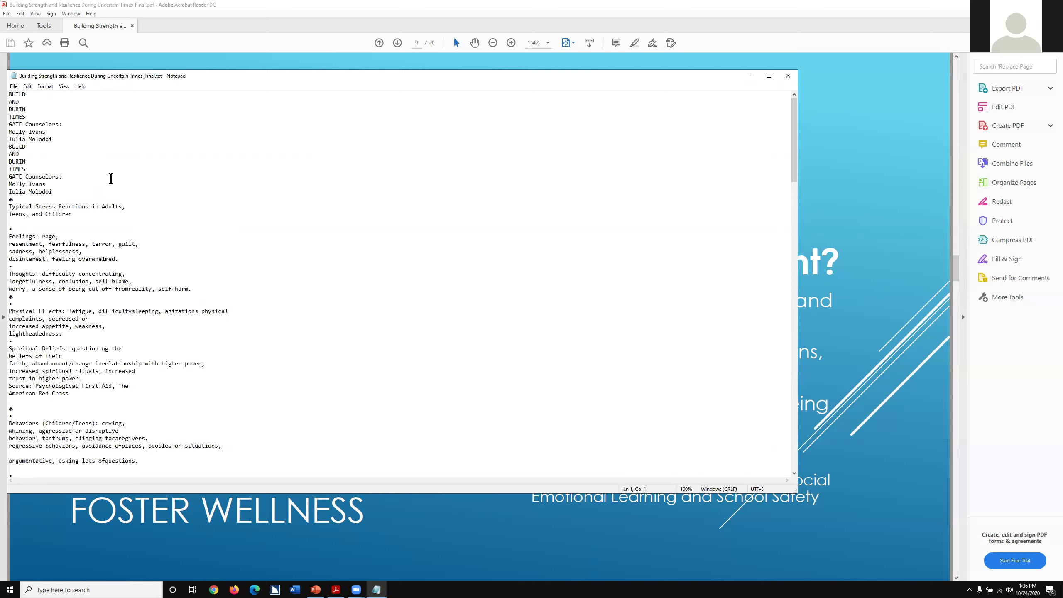
scroll(111, 178, "down", 5)
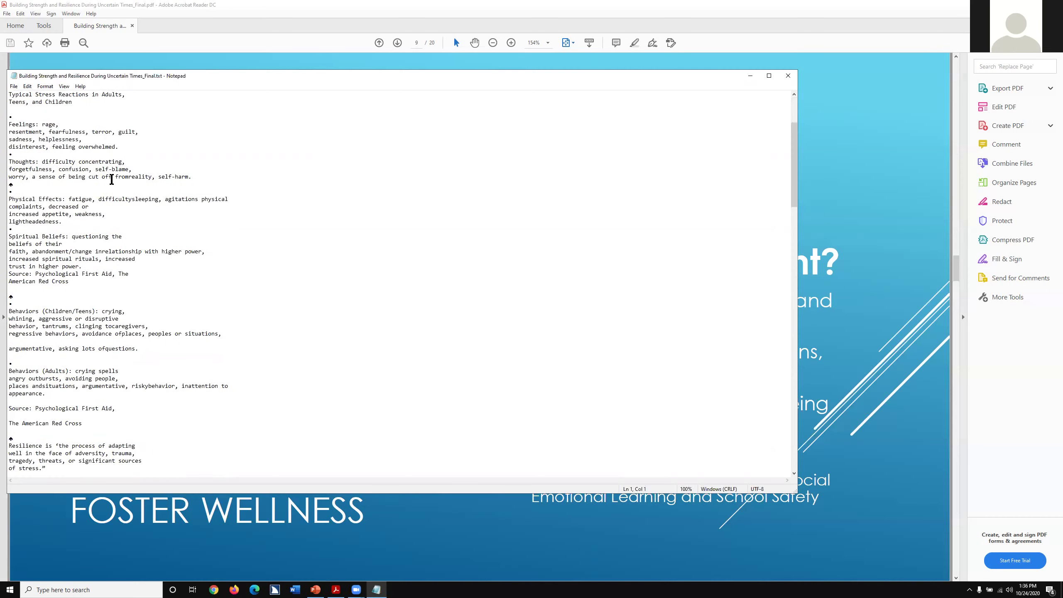
scroll(112, 180, "down", 3)
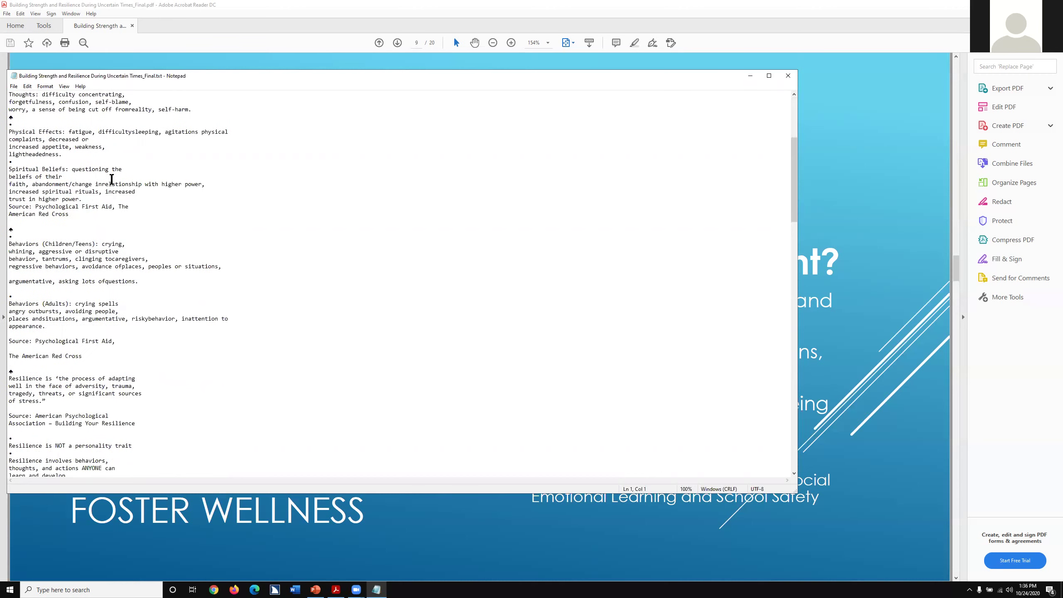
scroll(112, 180, "down", 6)
scroll(112, 182, "down", 4)
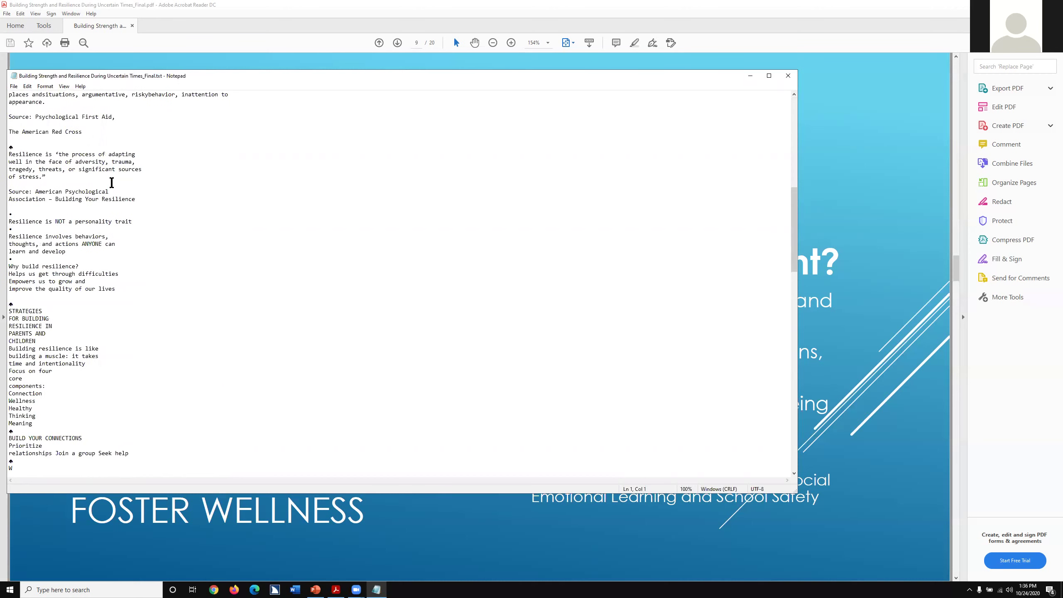
left_click(788, 76)
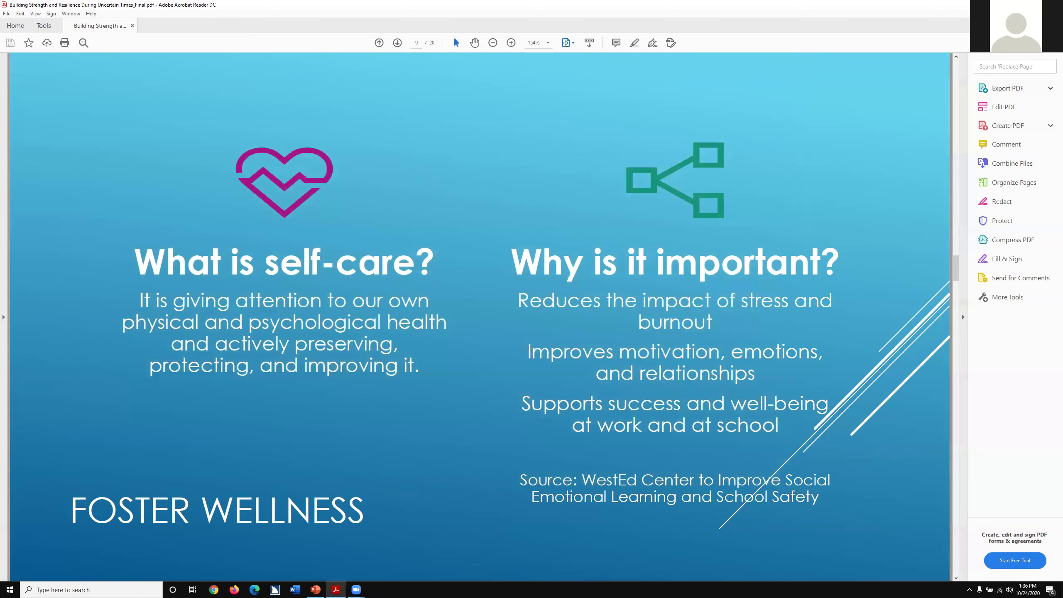
Close Acrobat, switch to PowerPoint, and enable the blocked external pictures.
key("alt+F4")
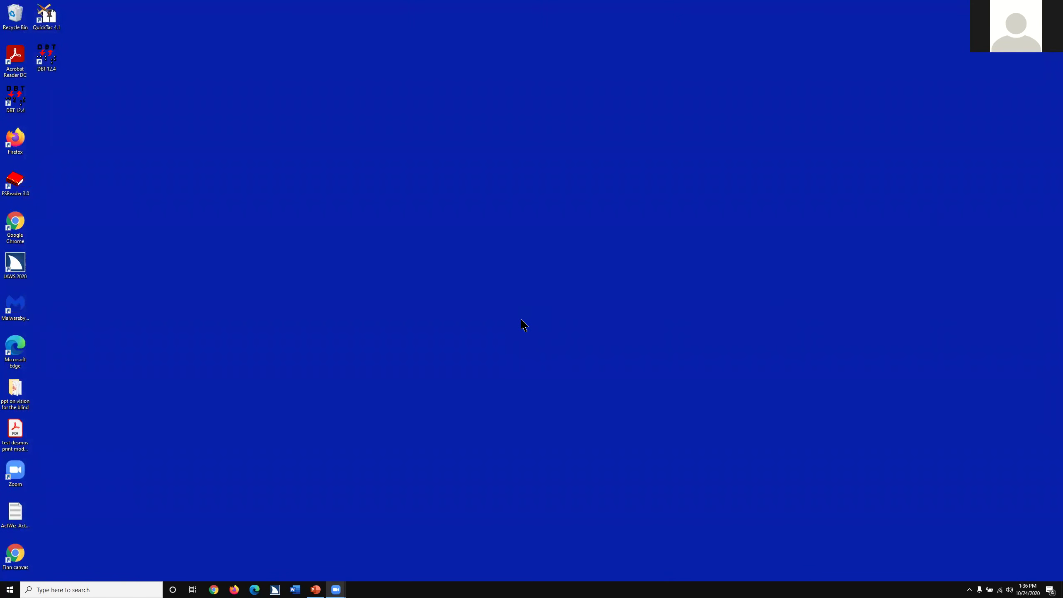
key("alt+Tab")
key("Tab")
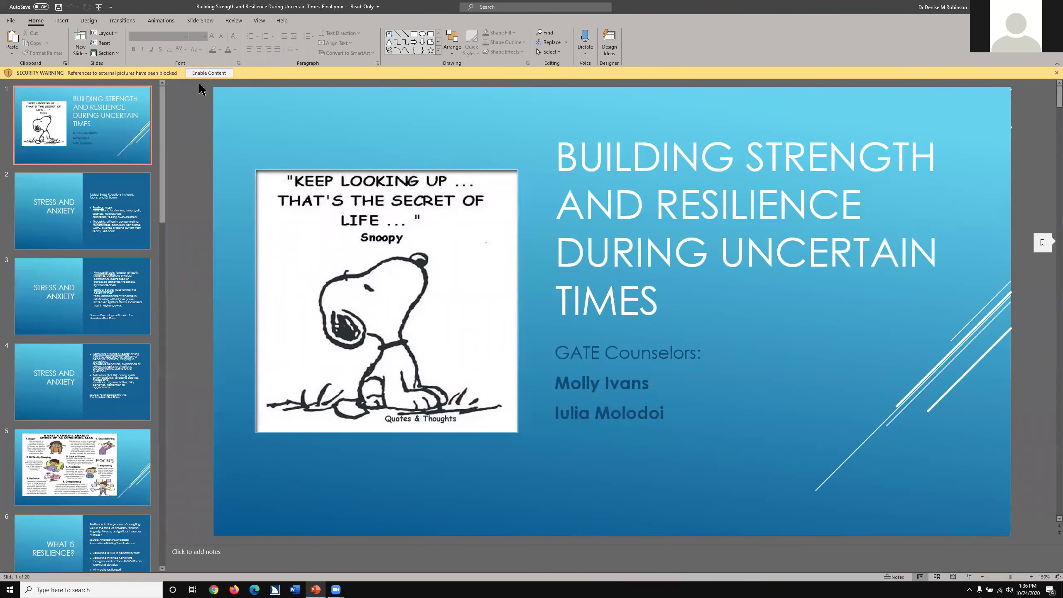
left_click(204, 72)
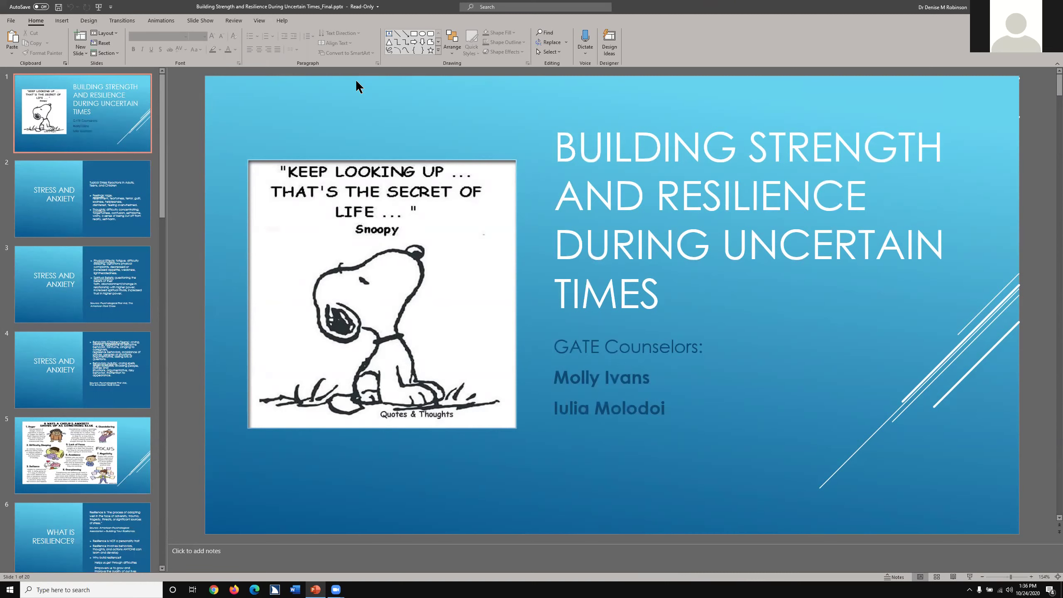
Move focus through the title slide's title and the GATE Counselors text box.
left_click(356, 82)
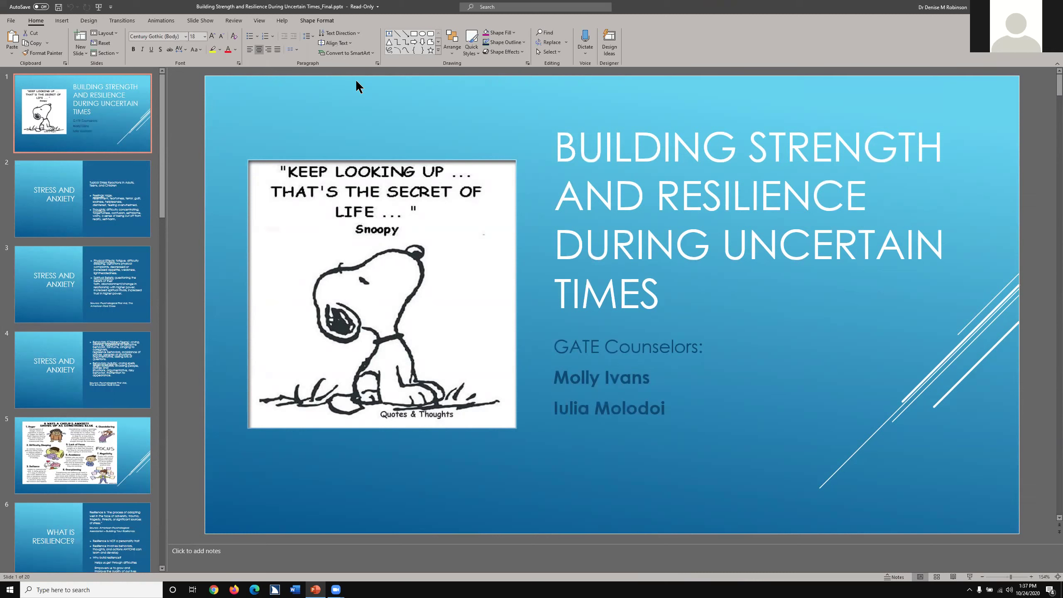
key("Tab")
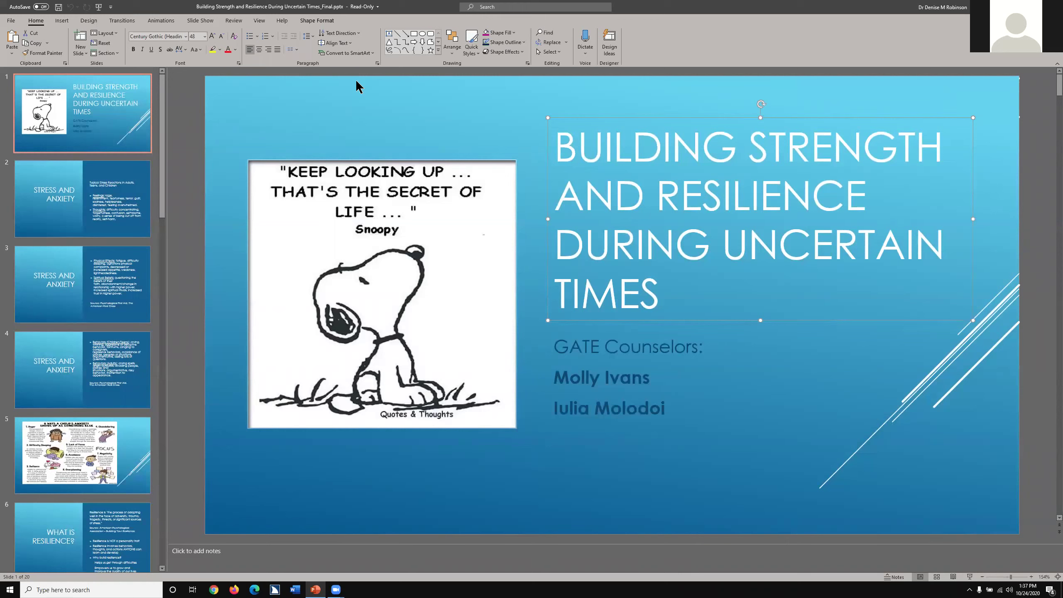
key("Tab")
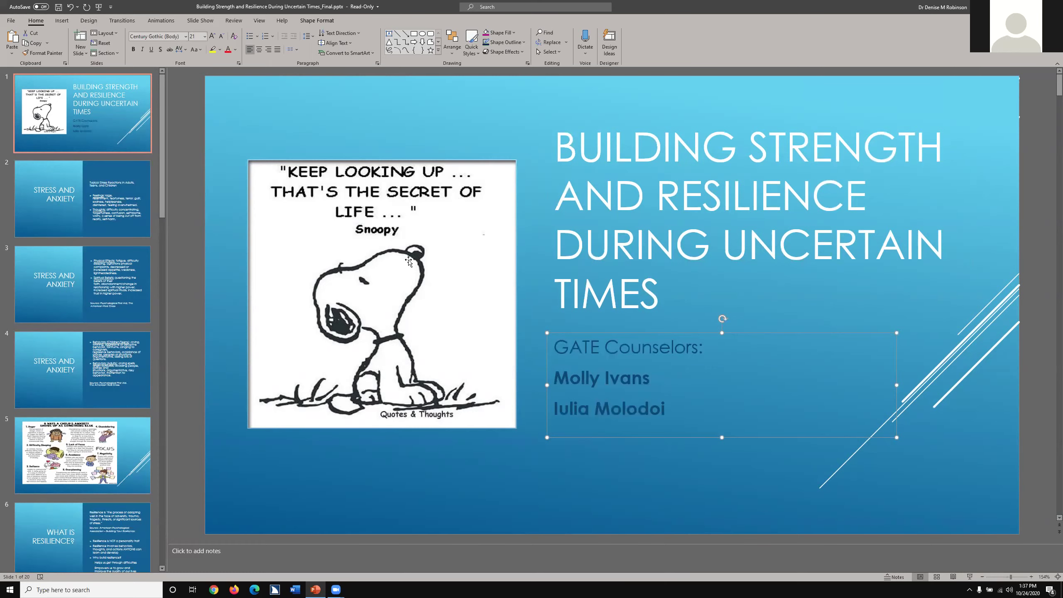
Check the Snoopy picture's alt text, which is empty, then click off the picture.
right_click(408, 261)
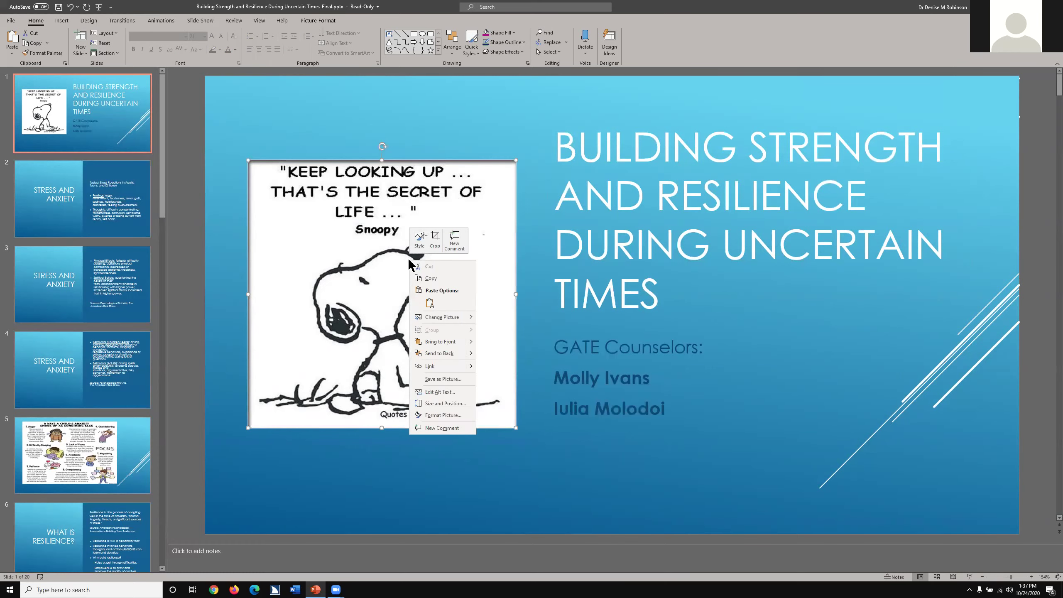
left_click(452, 392)
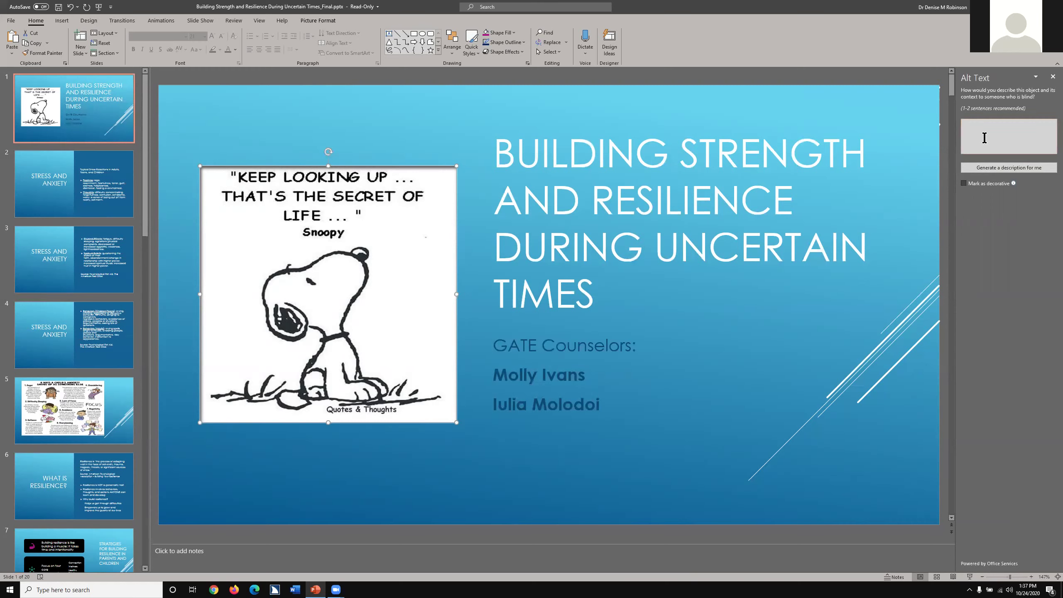
left_click(468, 135)
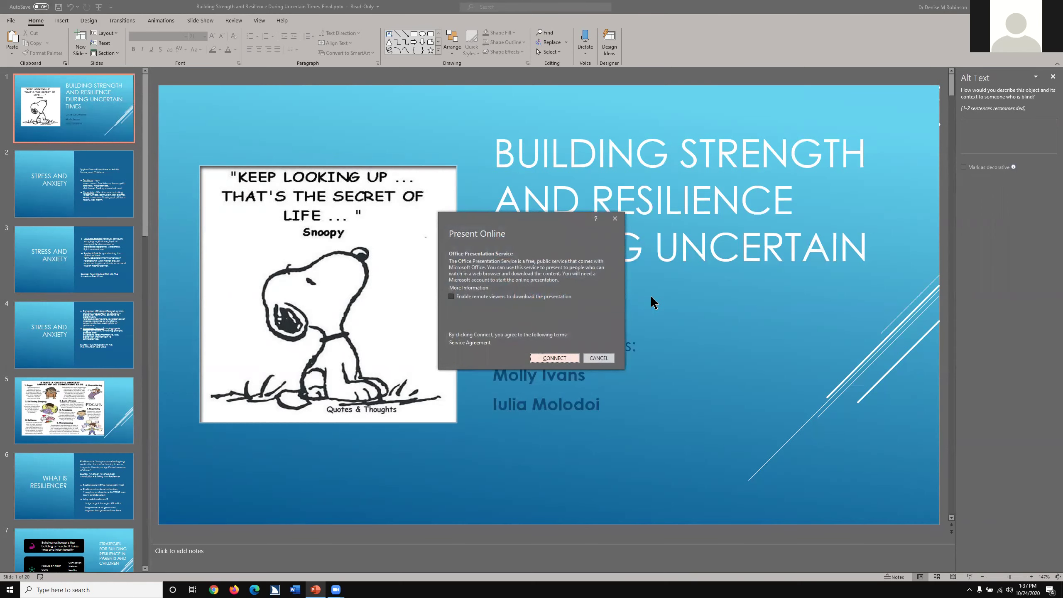
Connect to the Office Presentation Service and start the online presentation from slide 1.
left_click(559, 356)
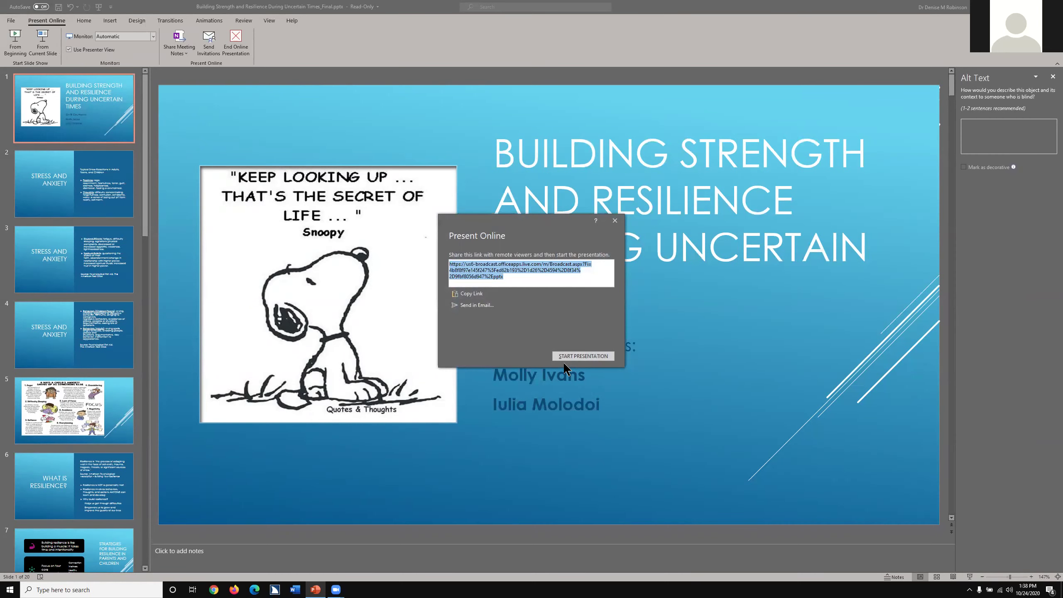
left_click(565, 356)
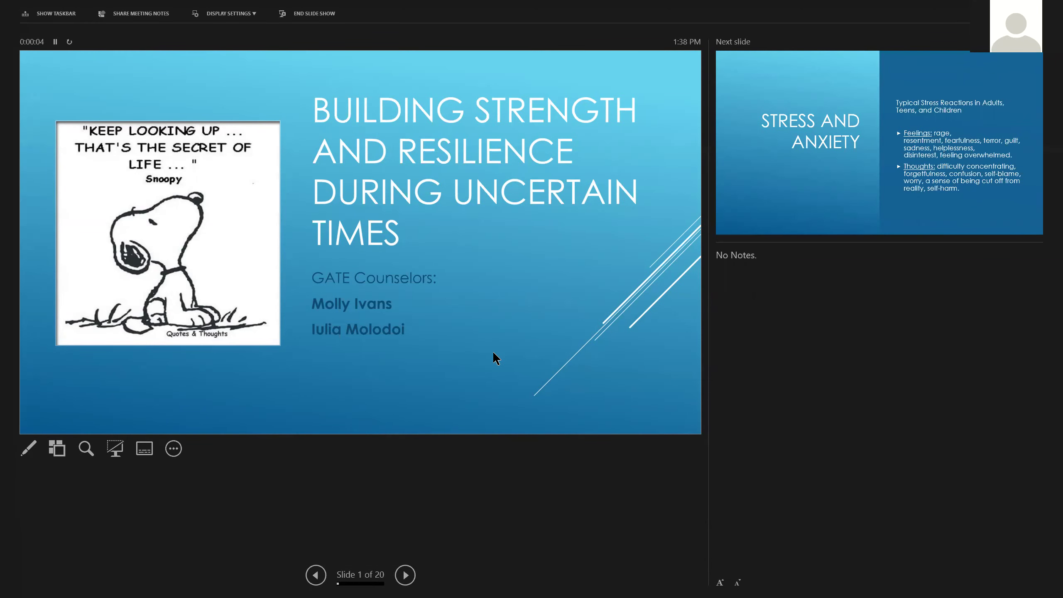
Leave the full-screen slide show and return to the PowerPoint editor.
key("alt+Tab")
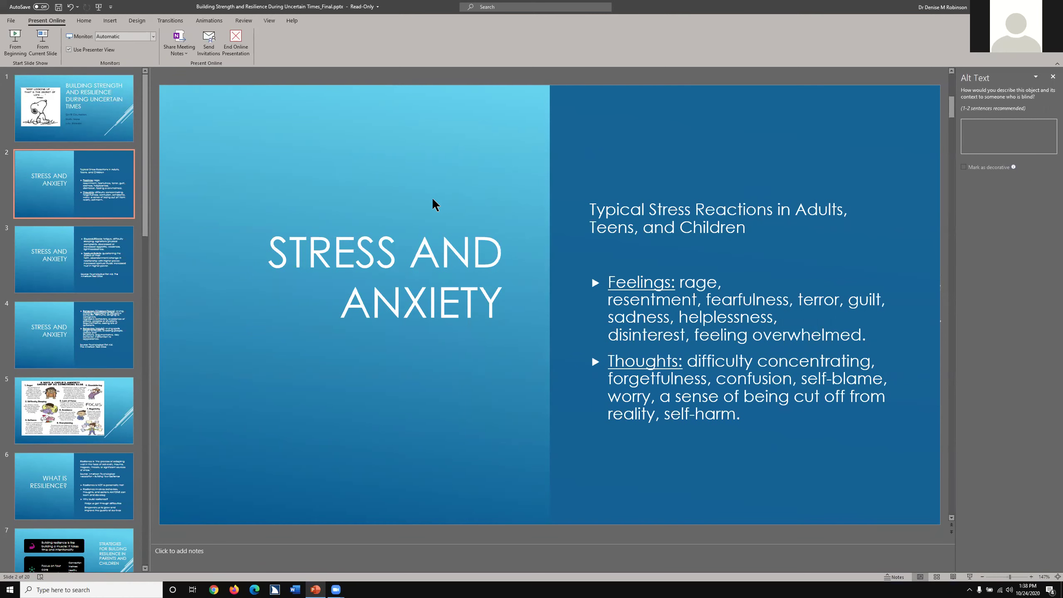
Go to the Stress and Anxiety slide, switch to Outline view, and select all outline text.
scroll(435, 204, "up", 1)
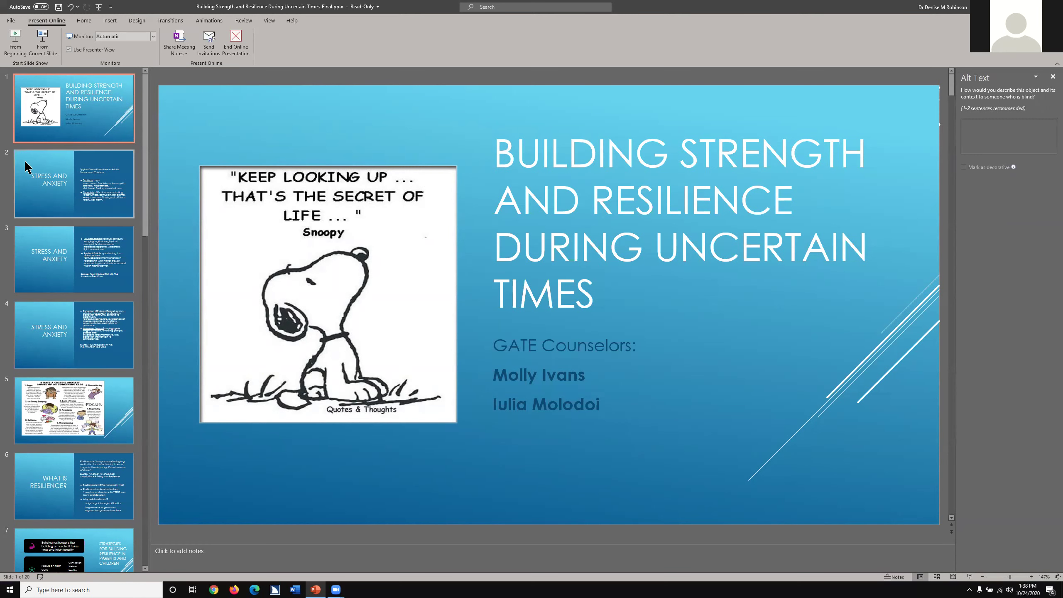
left_click(6, 180)
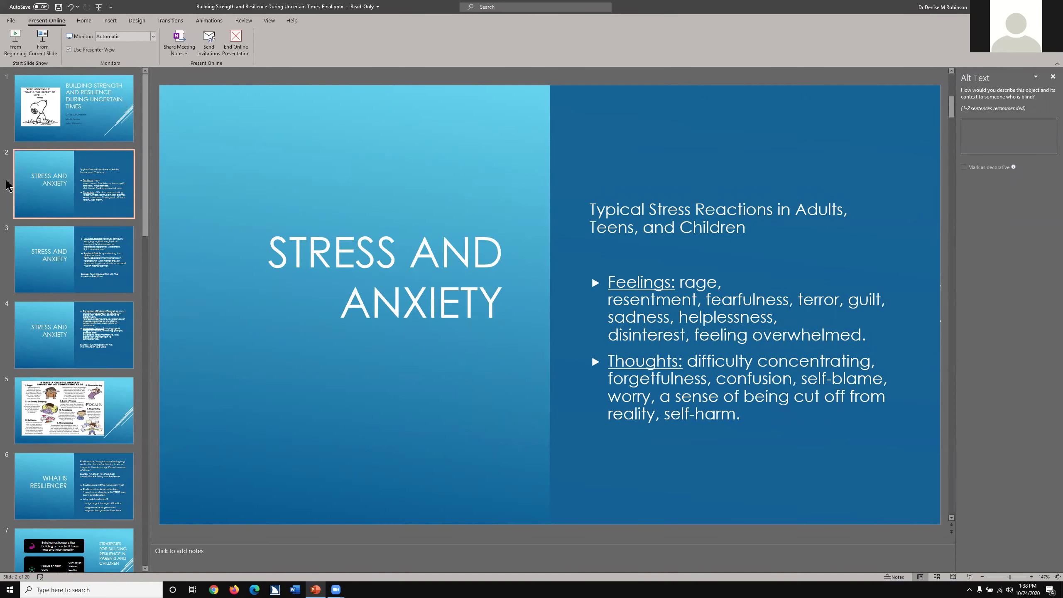
key("ctrl+shift+Tab")
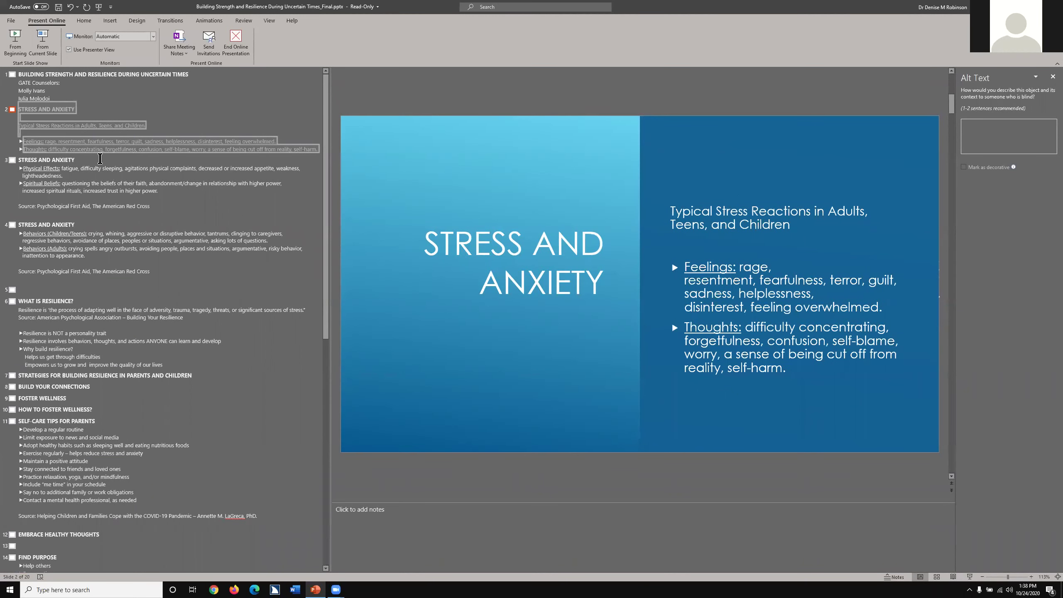
key("ctrl+shift+End")
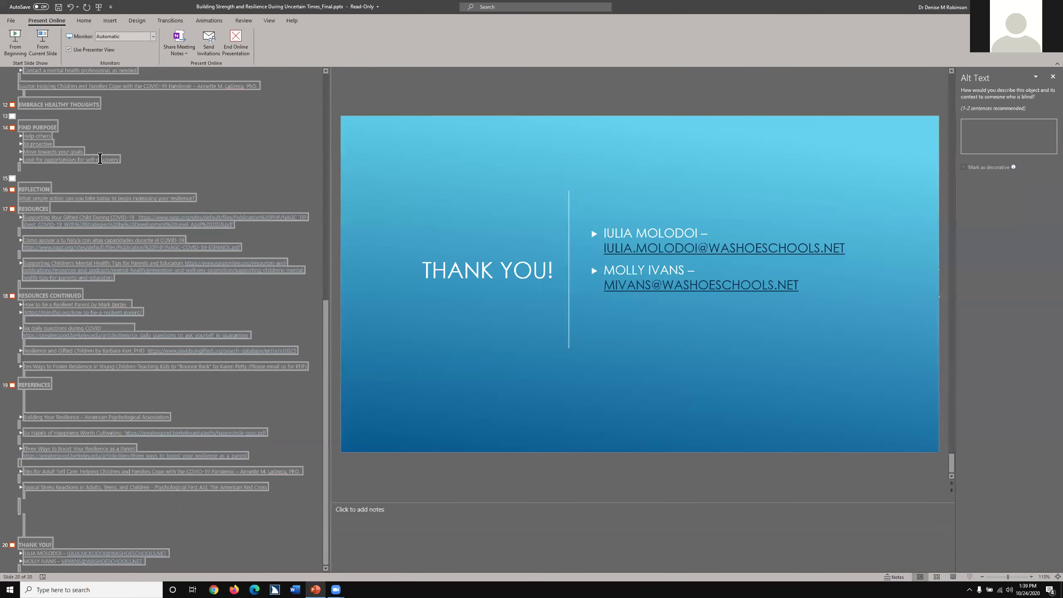
Launch Microsoft Word from Windows search and create a new blank document.
key("super")
type("wor")
key("Return")
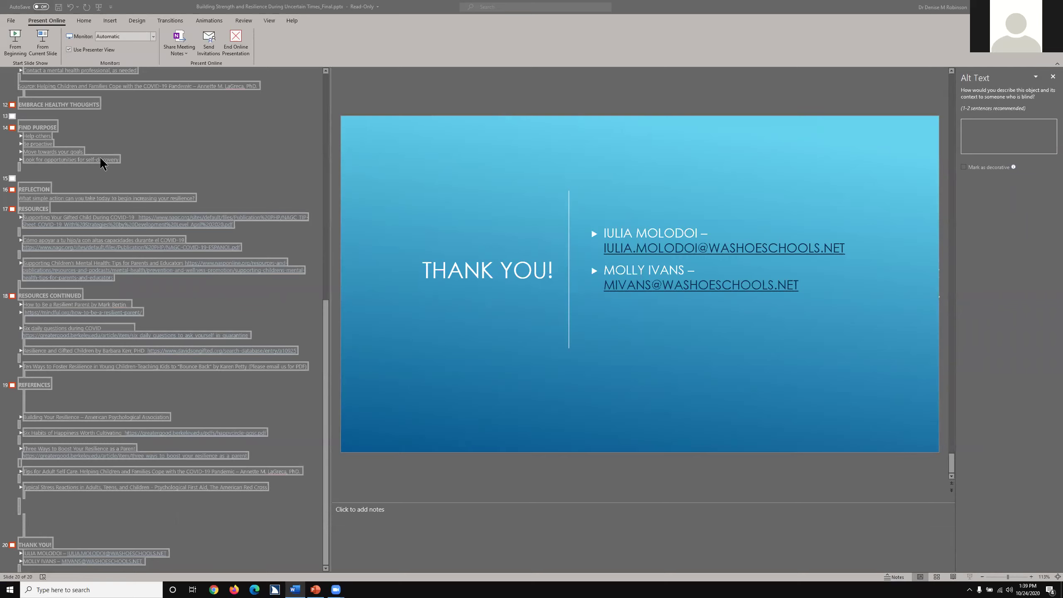
key("Return")
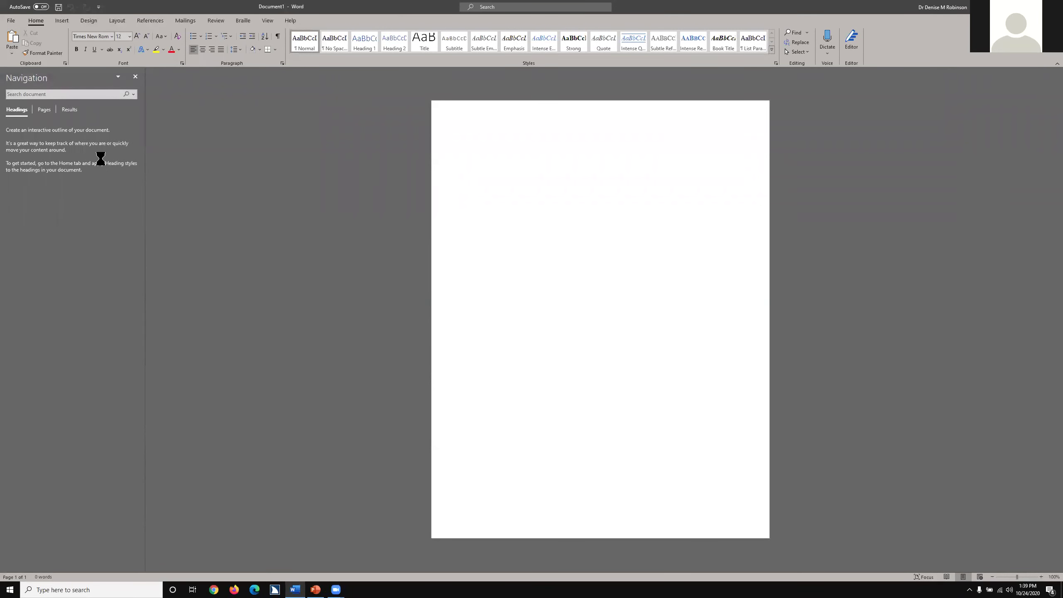
Paste the copied slide outline into the blank Word document and switch back to PowerPoint.
key("ctrl+v")
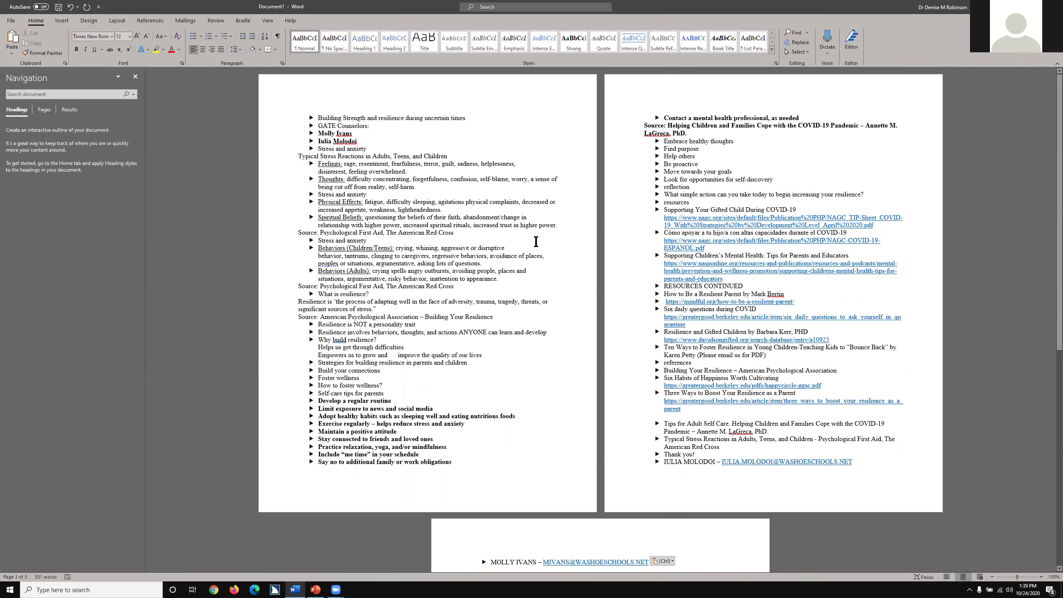
key("alt+Tab")
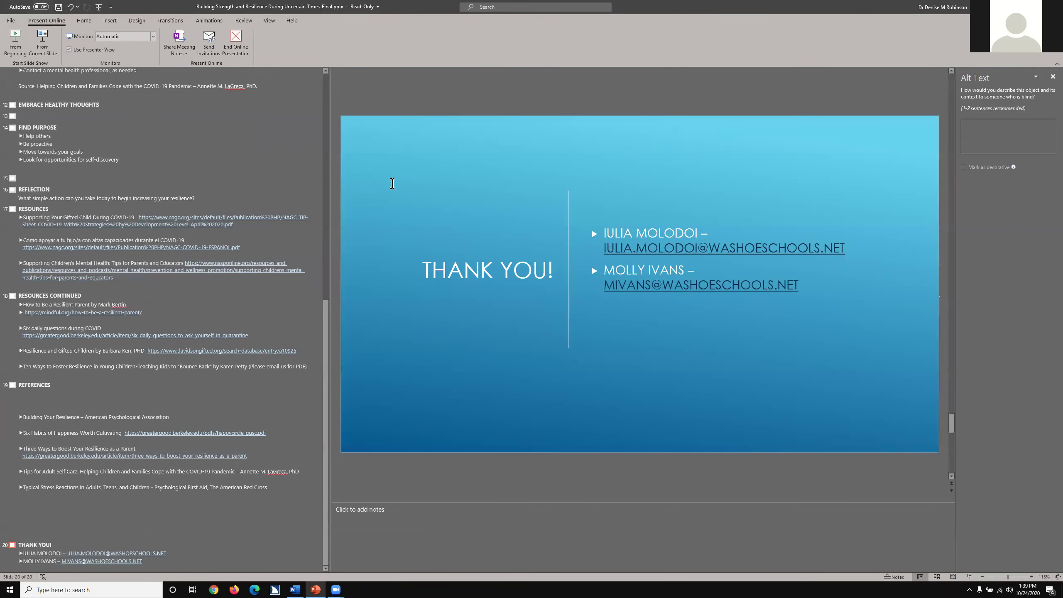
Inspect slide 5's eight-ways anxiety infographic for alt text, then return to the Word outline.
scroll(393, 184, "up", 10)
scroll(393, 184, "up", 1)
scroll(393, 185, "up", 8)
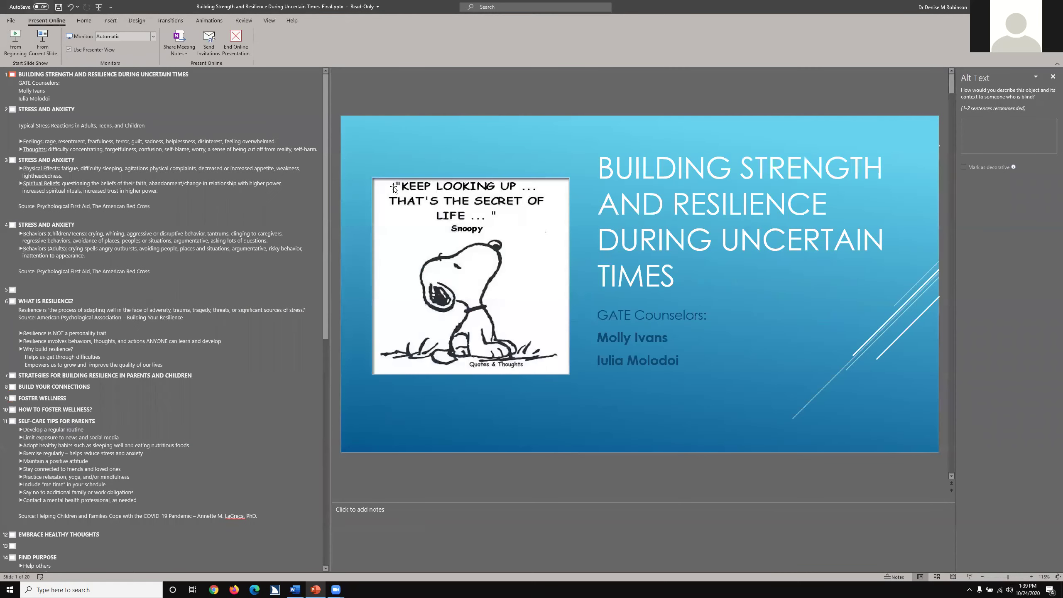
scroll(394, 189, "down", 2)
scroll(393, 187, "down", 1)
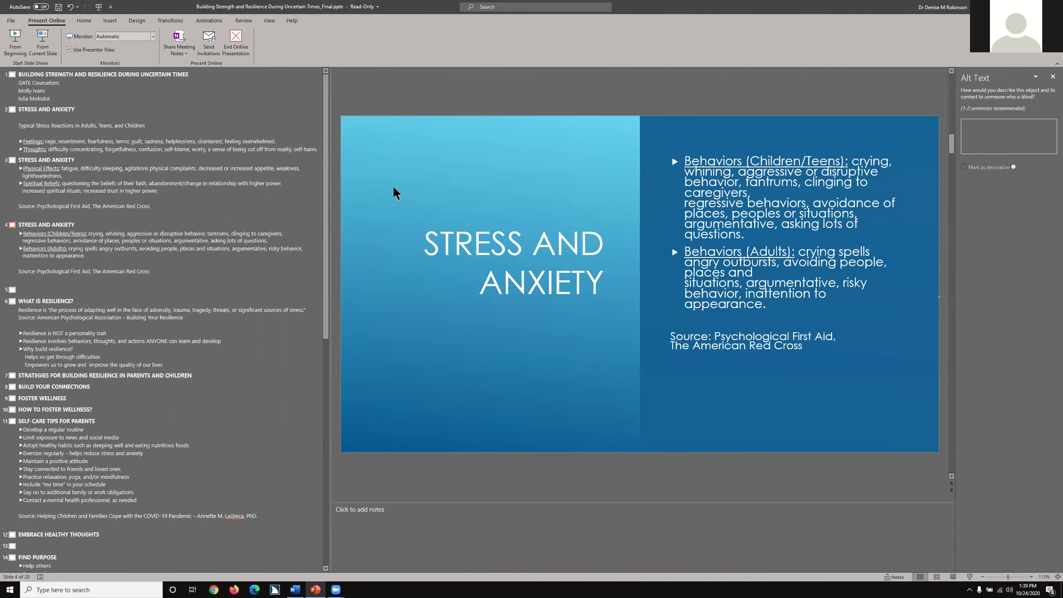
left_click(559, 309)
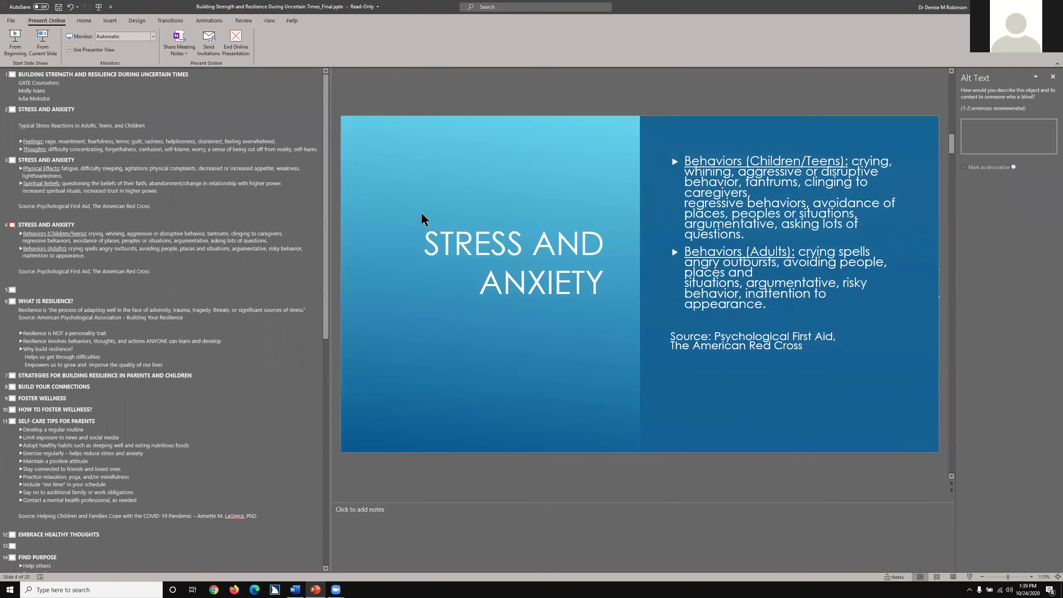
scroll(440, 214, "down", 2)
scroll(440, 214, "down", 1)
scroll(440, 215, "up", 1)
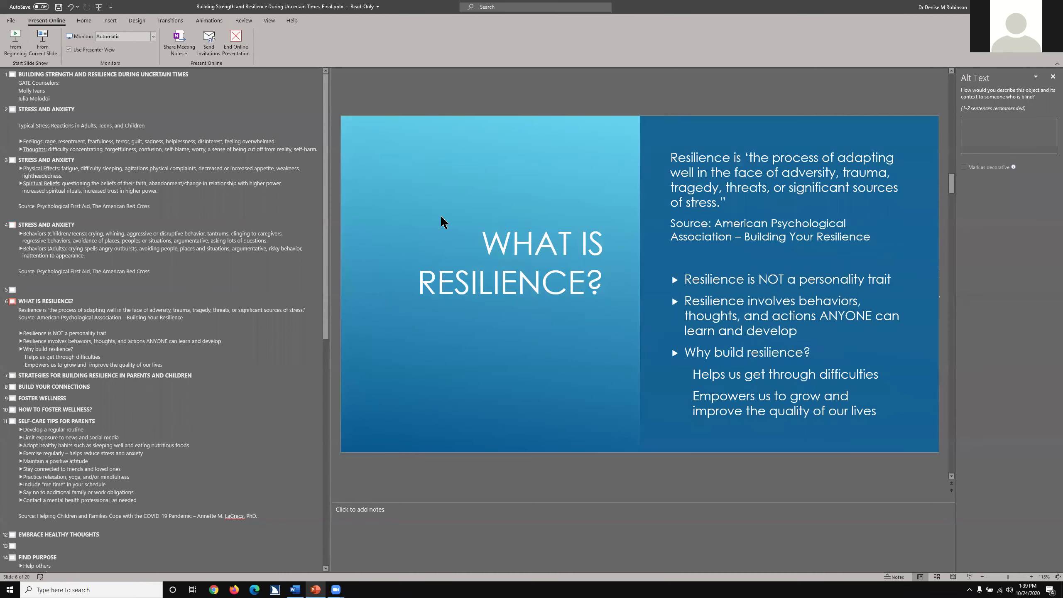
scroll(440, 214, "up", 1)
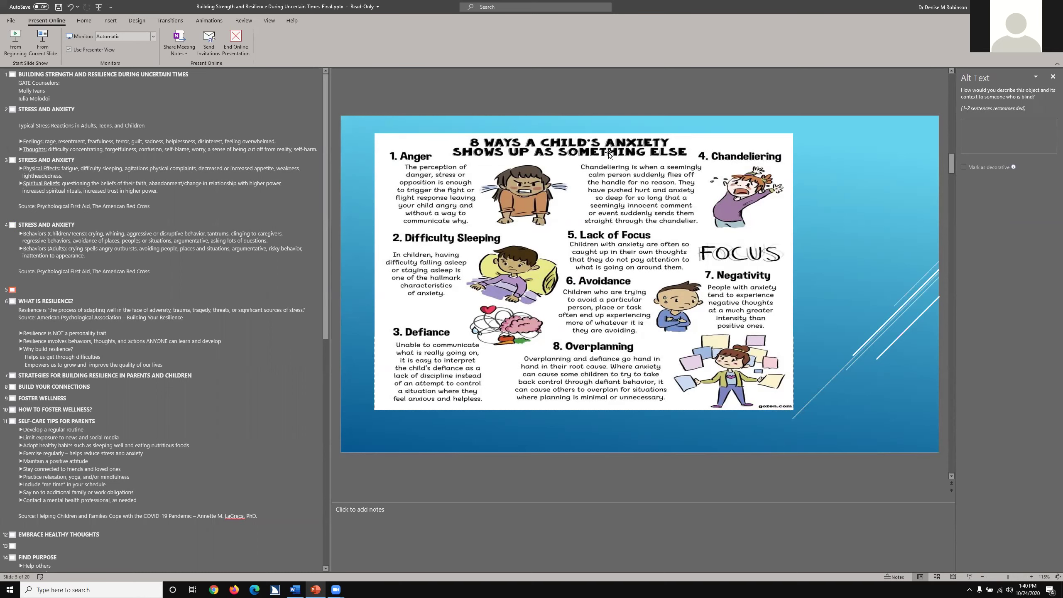
key("alt+Tab")
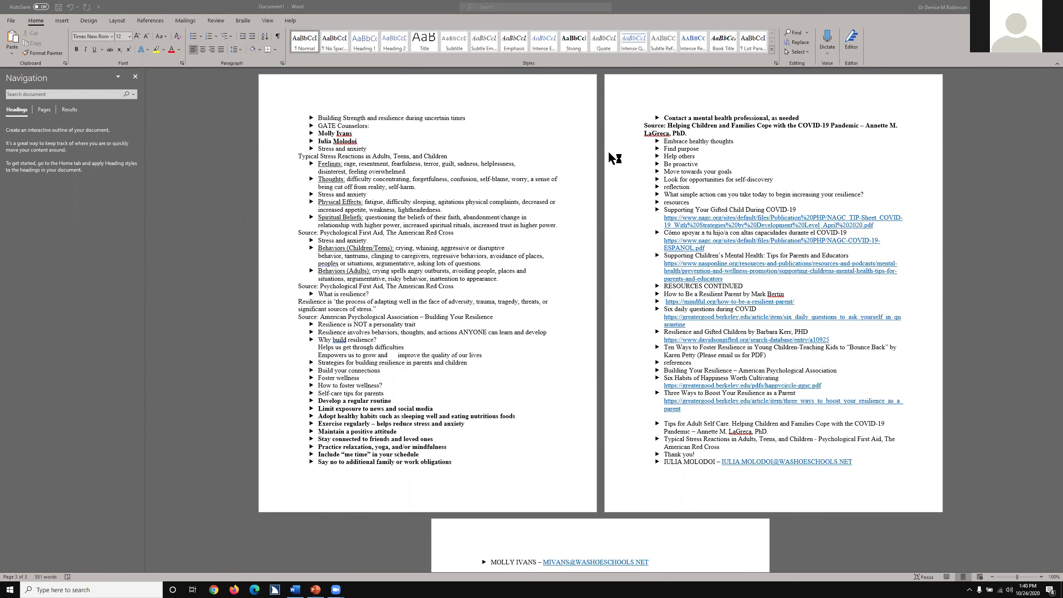
Search Bing for '8 ways a childs anxiety shows up as something else' on gozen.com.
key("alt+Tab")
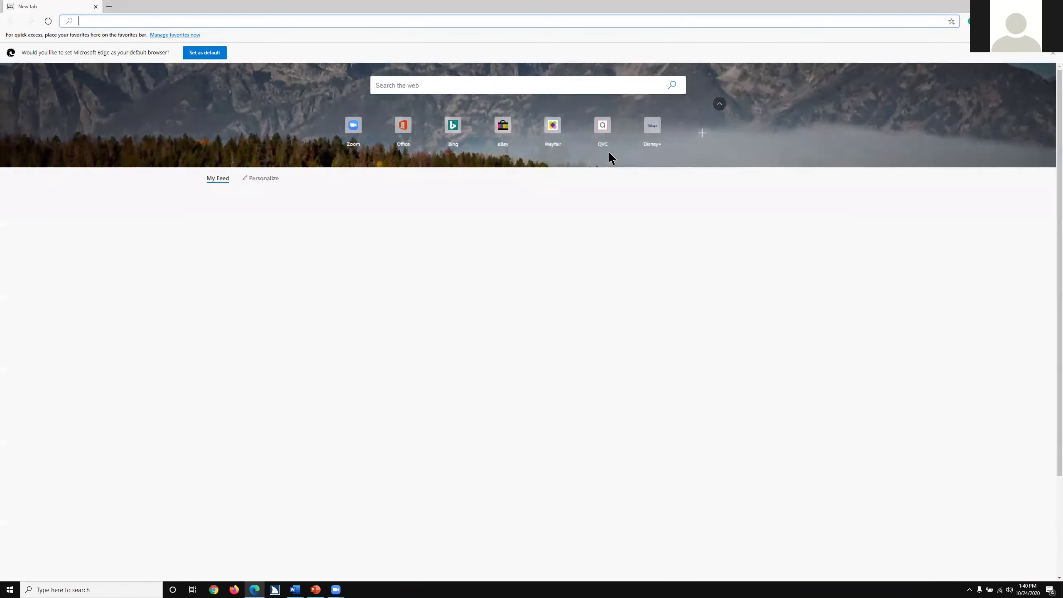
type("8")
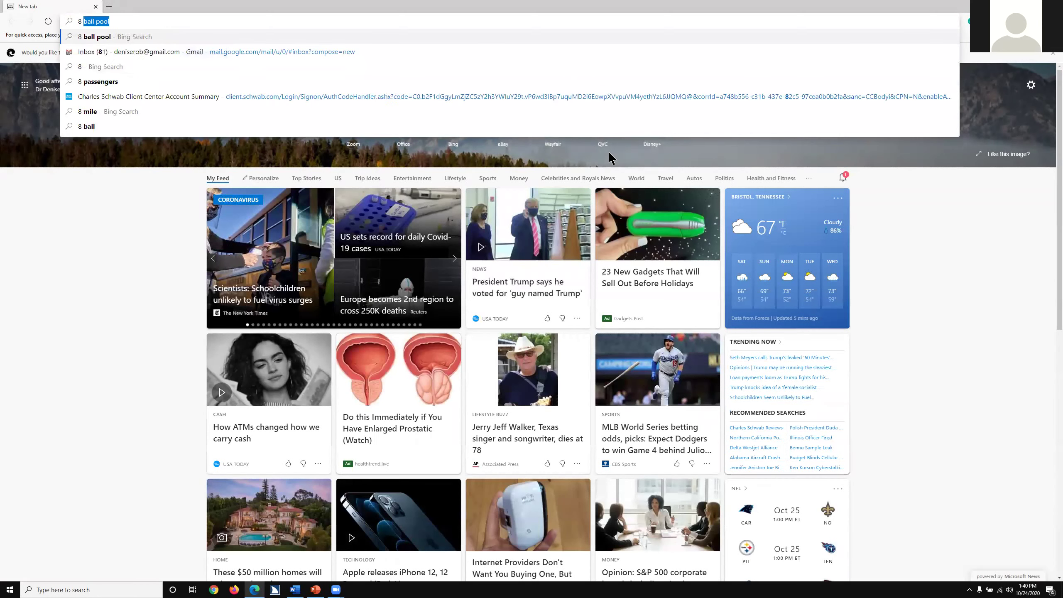
type(" ways a childs")
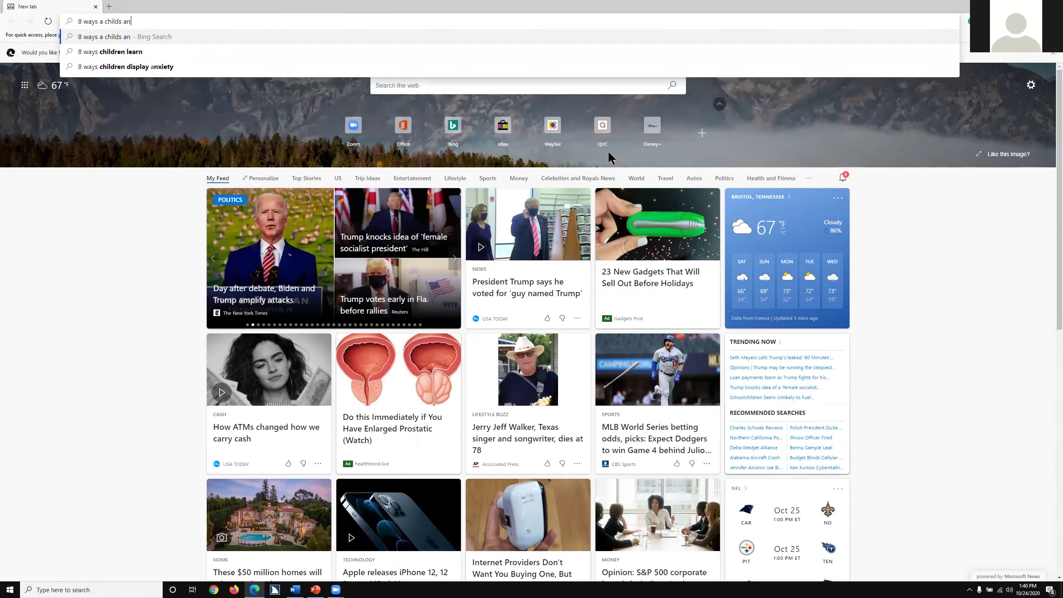
type(" an")
type("xiety shows up as something else go")
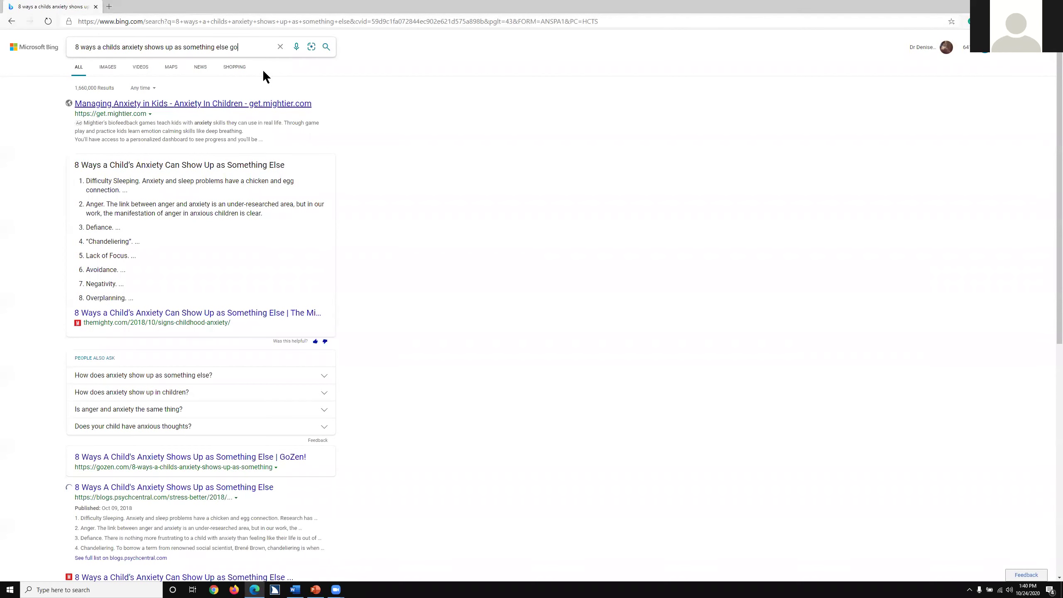
type("zen")
key("Return")
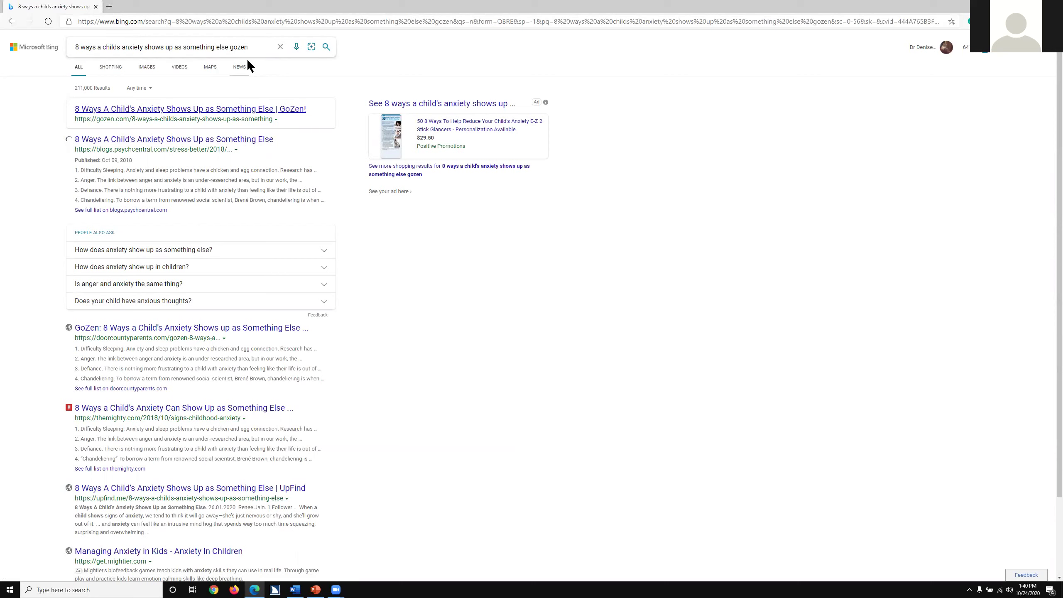
type(".com")
key("Return")
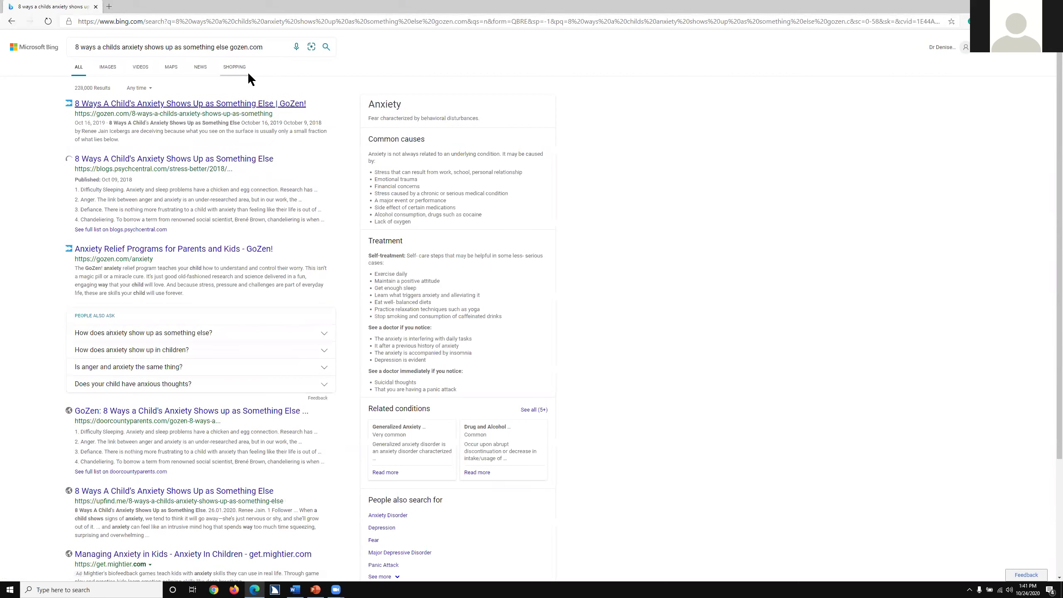
Open the GoZen article from the first result and scroll through its iceberg images and infographic.
left_click(234, 104)
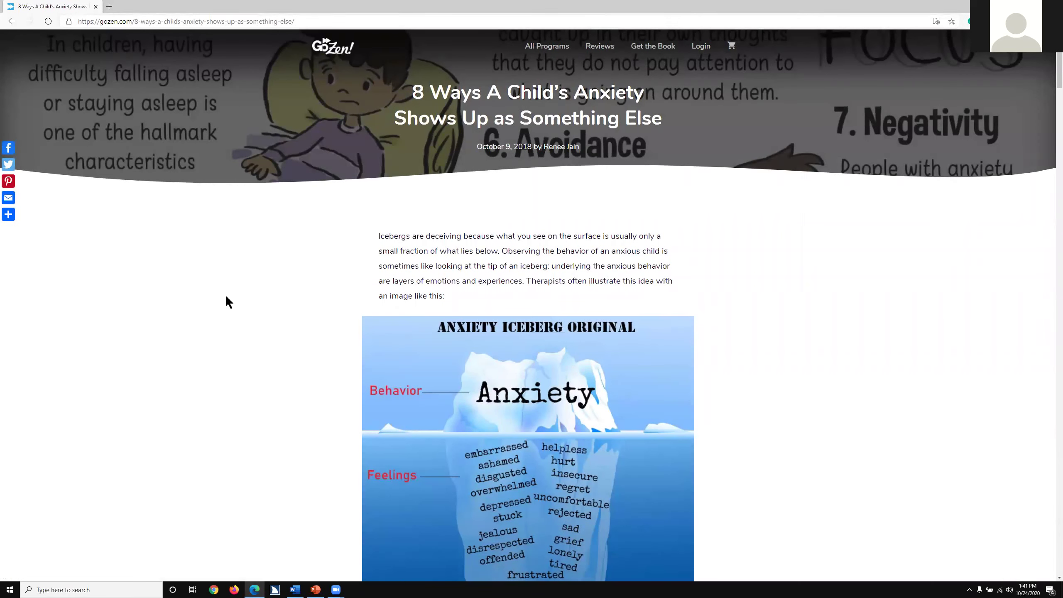
scroll(226, 296, "down", 4)
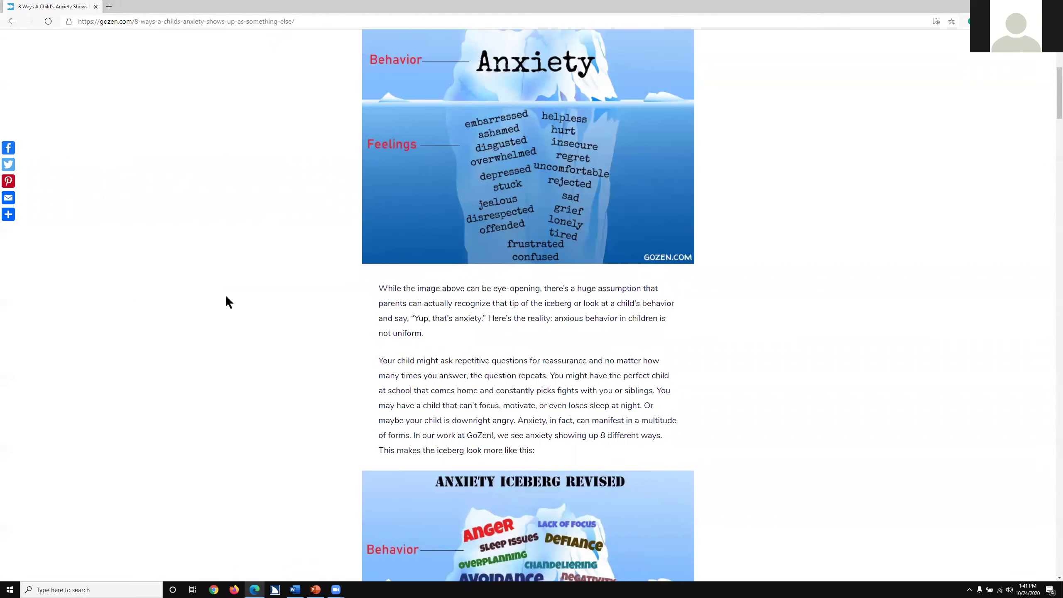
scroll(225, 294, "down", 4)
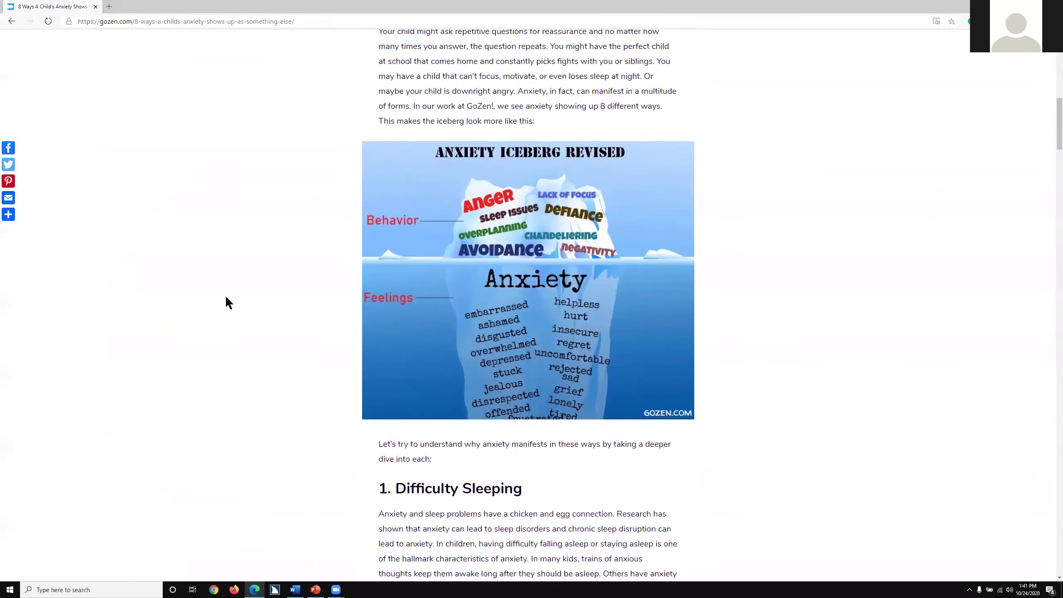
scroll(225, 295, "down", 1)
scroll(226, 296, "down", 1)
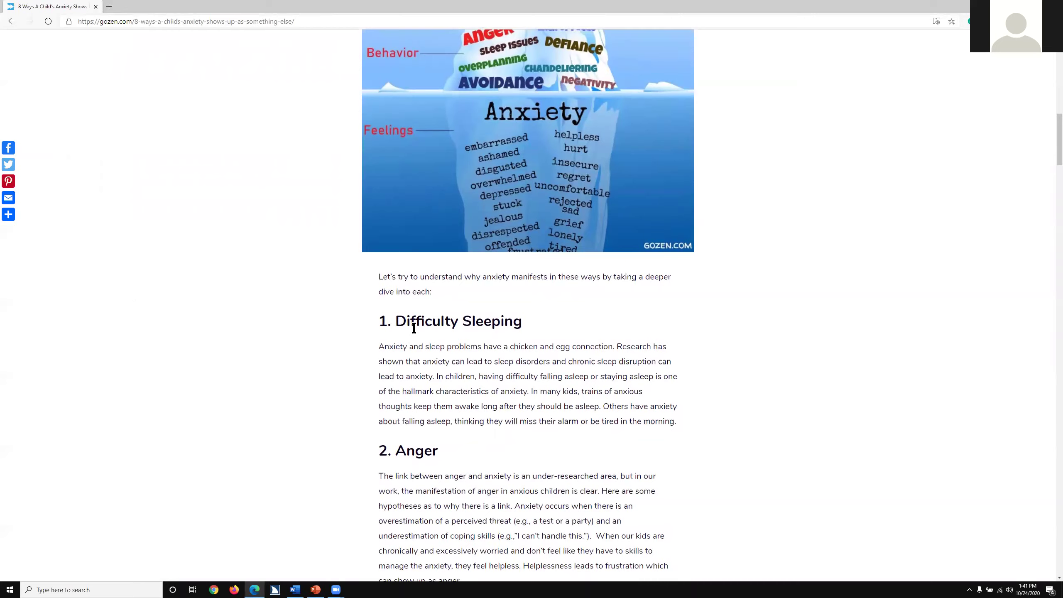
scroll(279, 355, "down", 4)
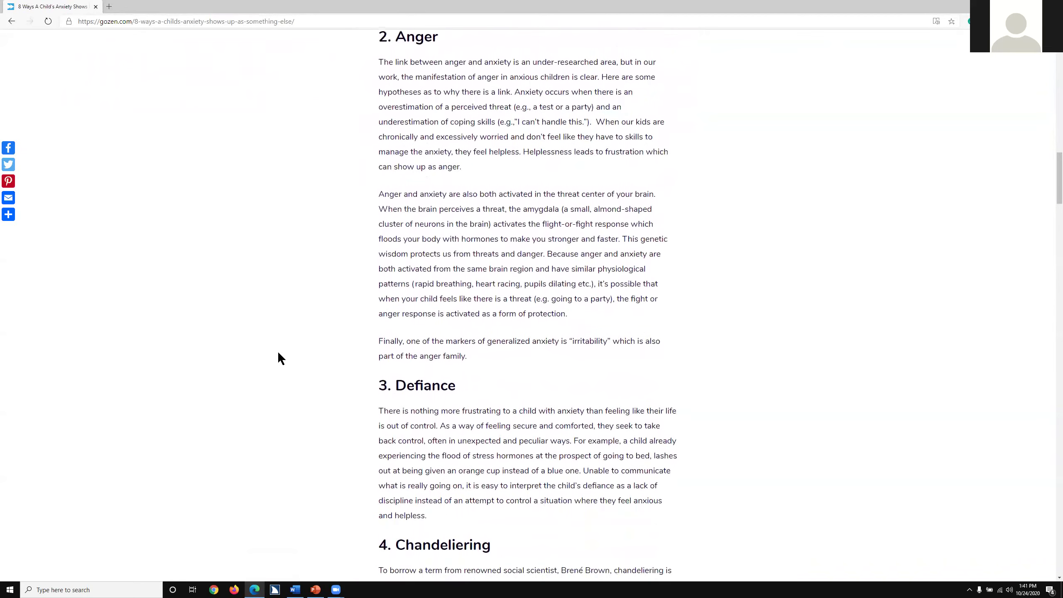
scroll(279, 354, "down", 4)
scroll(279, 354, "down", 5)
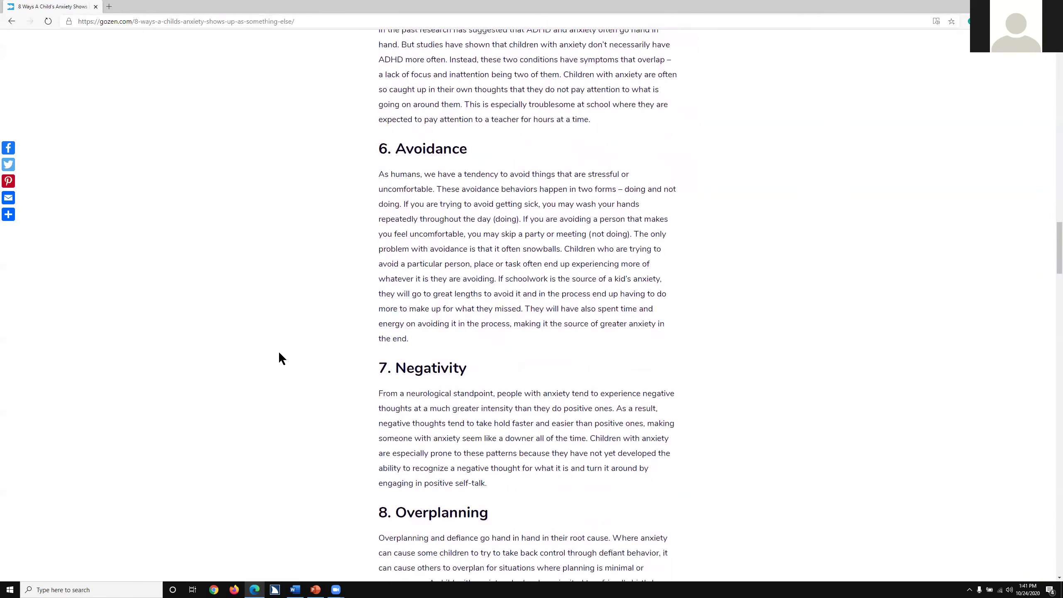
scroll(280, 354, "down", 2)
scroll(278, 354, "down", 3)
scroll(278, 354, "down", 2)
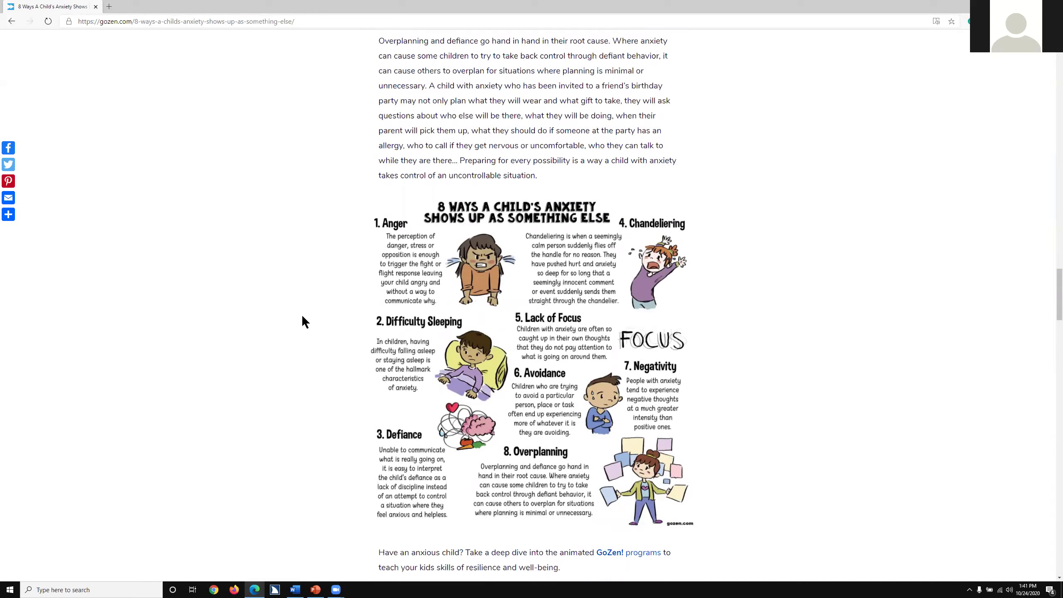
scroll(303, 316, "down", 3)
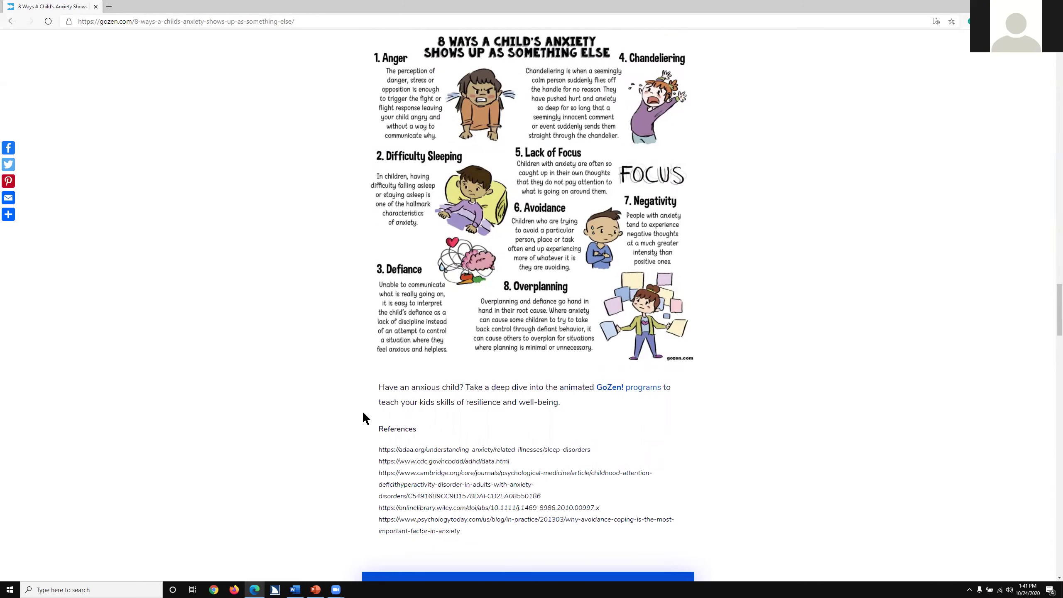
scroll(291, 287, "up", 12)
scroll(295, 291, "up", 12)
scroll(298, 298, "up", 12)
scroll(302, 307, "up", 12)
scroll(303, 309, "up", 3)
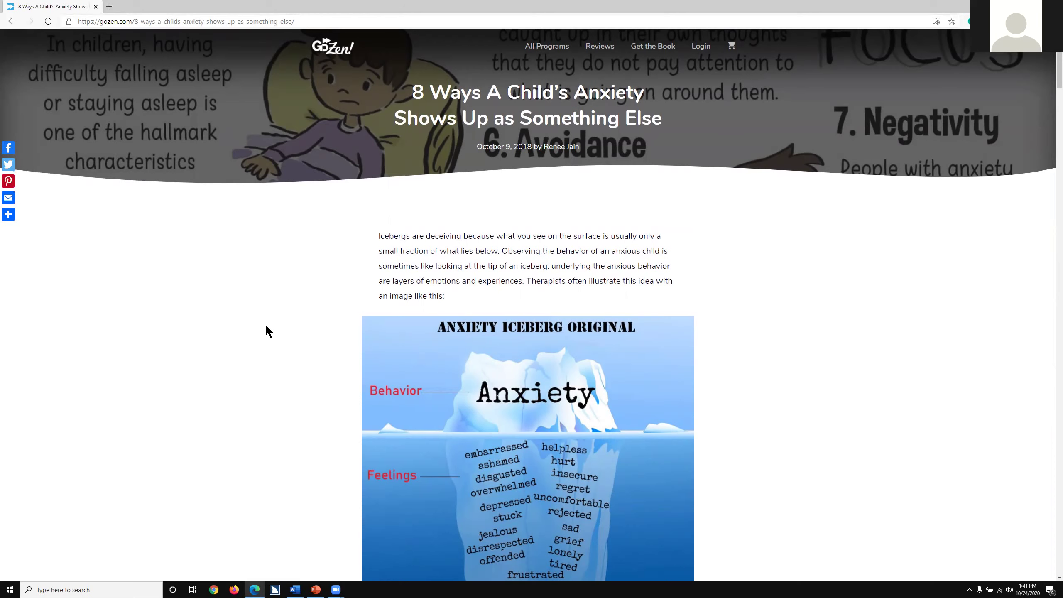
scroll(266, 327, "down", 5)
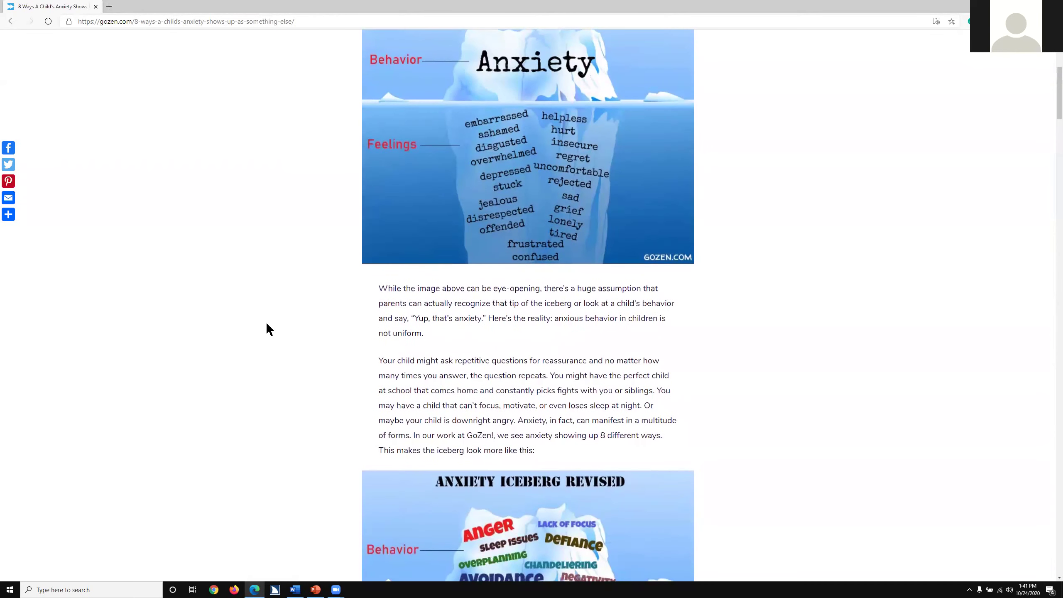
Switch to the Word Document1 window and scroll back to the top of the pasted outline.
key("alt+Tab")
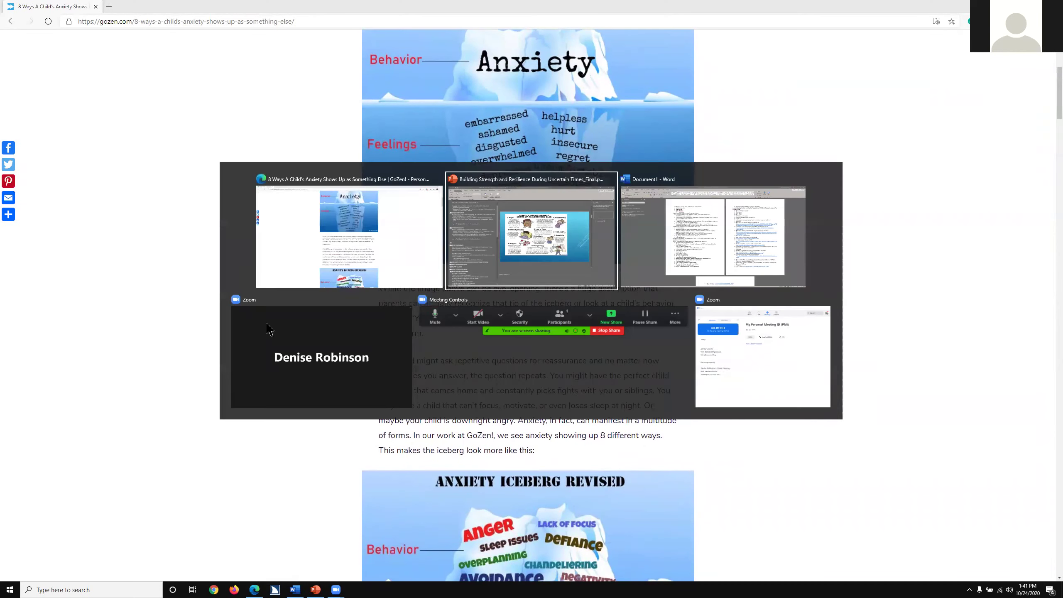
key("alt+Tab")
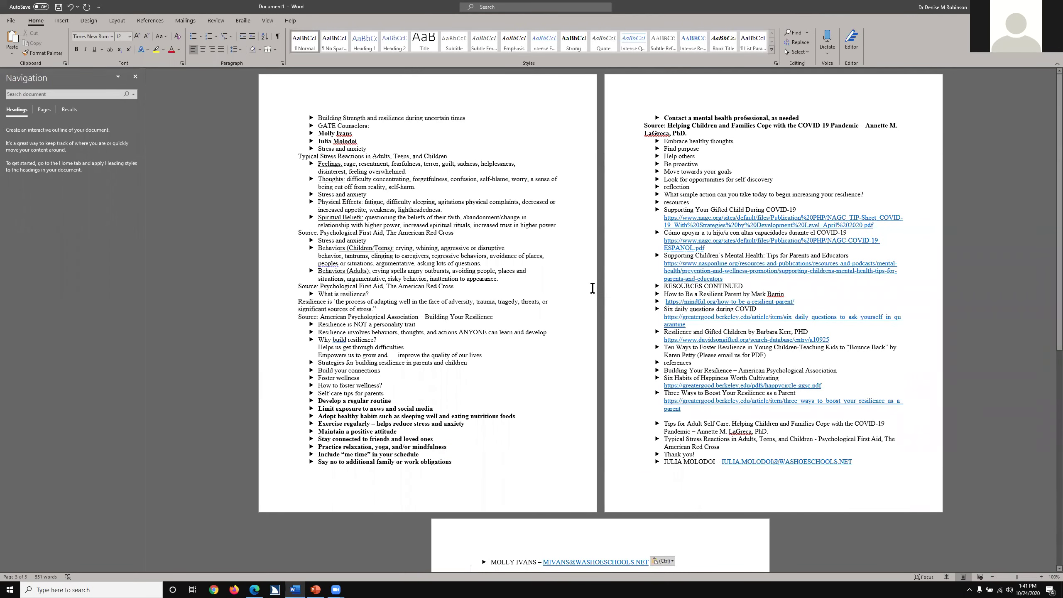
scroll(603, 238, "down", 3)
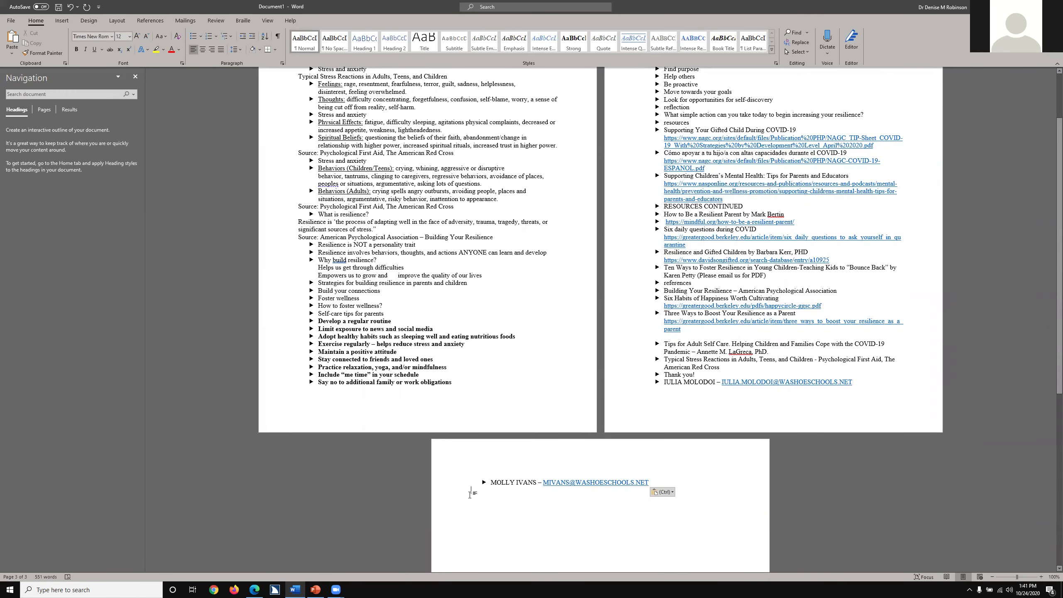
scroll(458, 348, "up", 1)
scroll(457, 349, "up", 3)
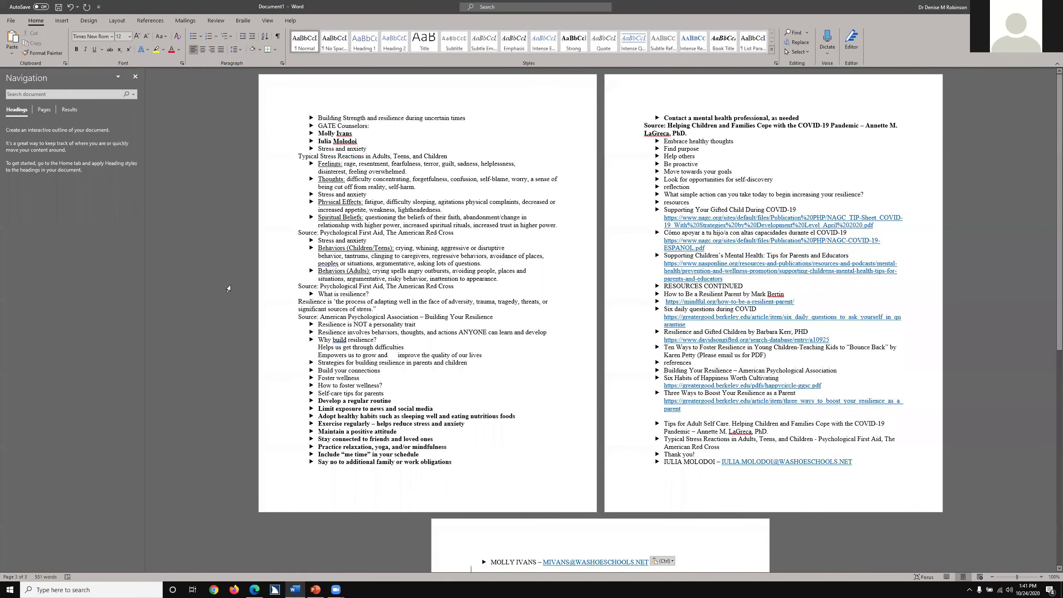